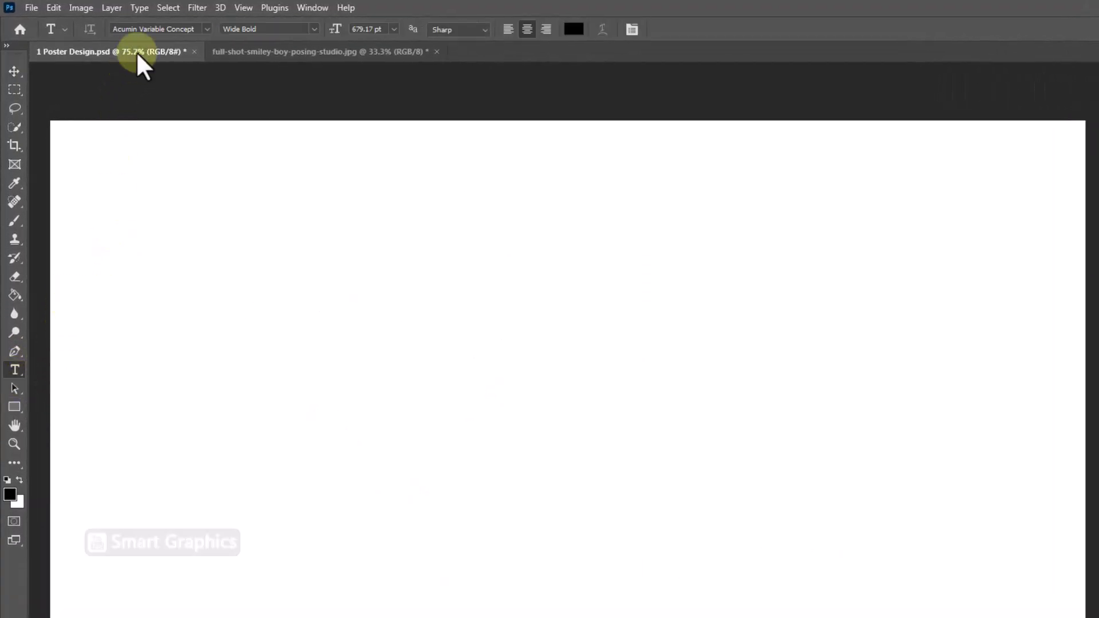
- Set the type to Acumin Variable Concept, Wide Bold, at 1250 pt in a muted rose-red colour
{"action": "left_click", "coordinate": [162, 28]}
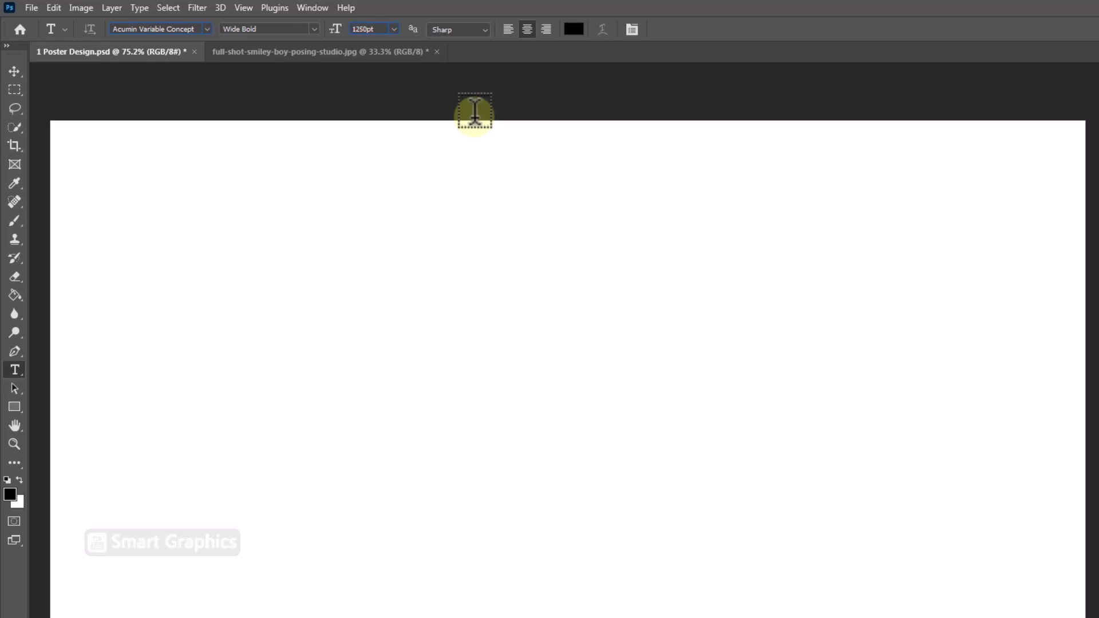
{"action": "left_click", "coordinate": [577, 30]}
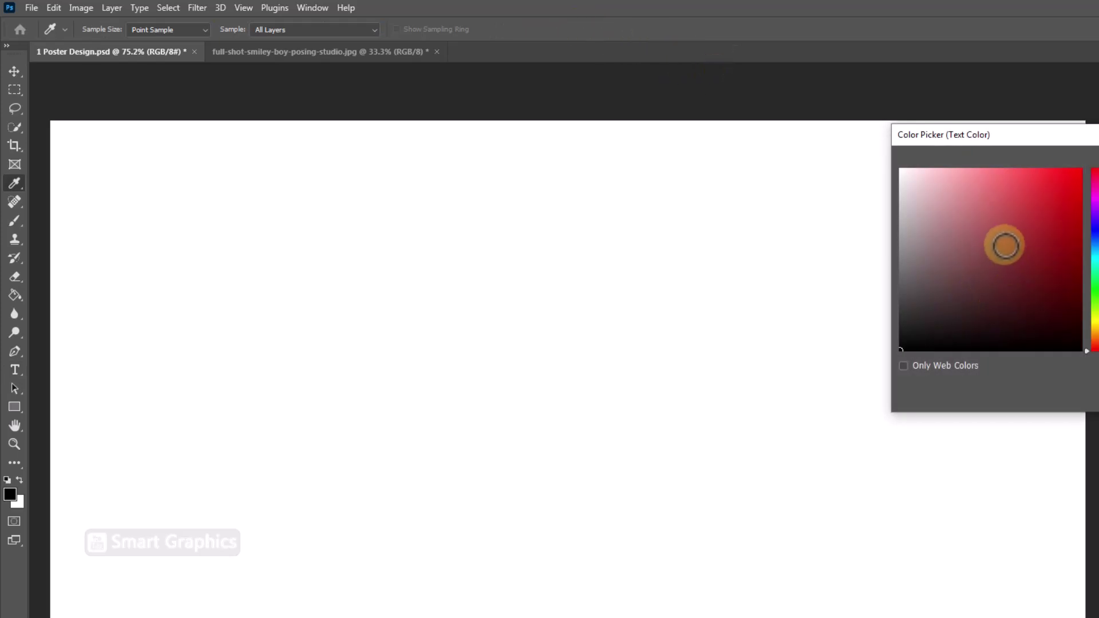
{"action": "left_click", "coordinate": [976, 233]}
{"action": "key", "text": "Return"}
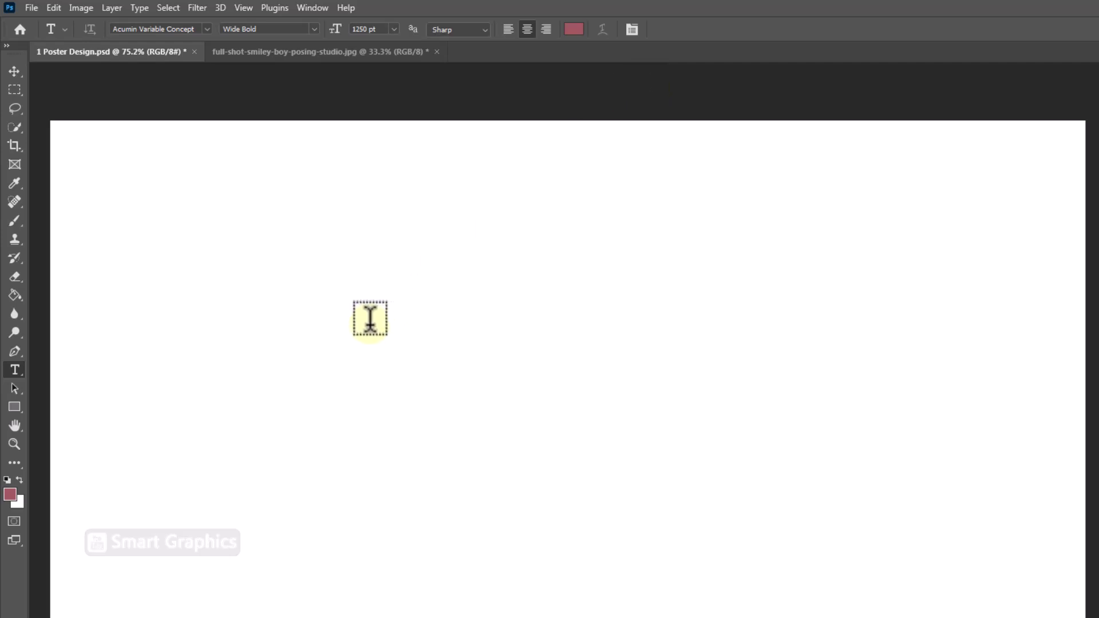
- Add the text "1" as a new type layer on the poster canvas and commit it
{"action": "left_click", "coordinate": [369, 496]}
{"action": "type", "text": "1"}
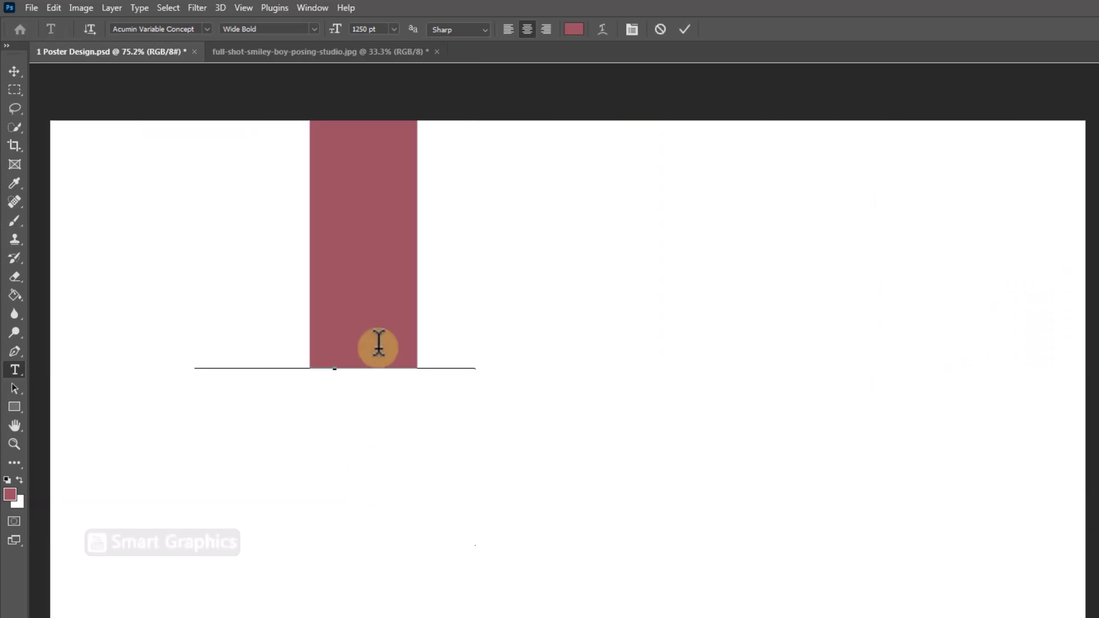
{"action": "left_click", "coordinate": [685, 28]}
- Align the "1" to the horizontal and vertical centre of the canvas, clear the selection, and shift the number slightly left
{"action": "left_click", "coordinate": [12, 70]}
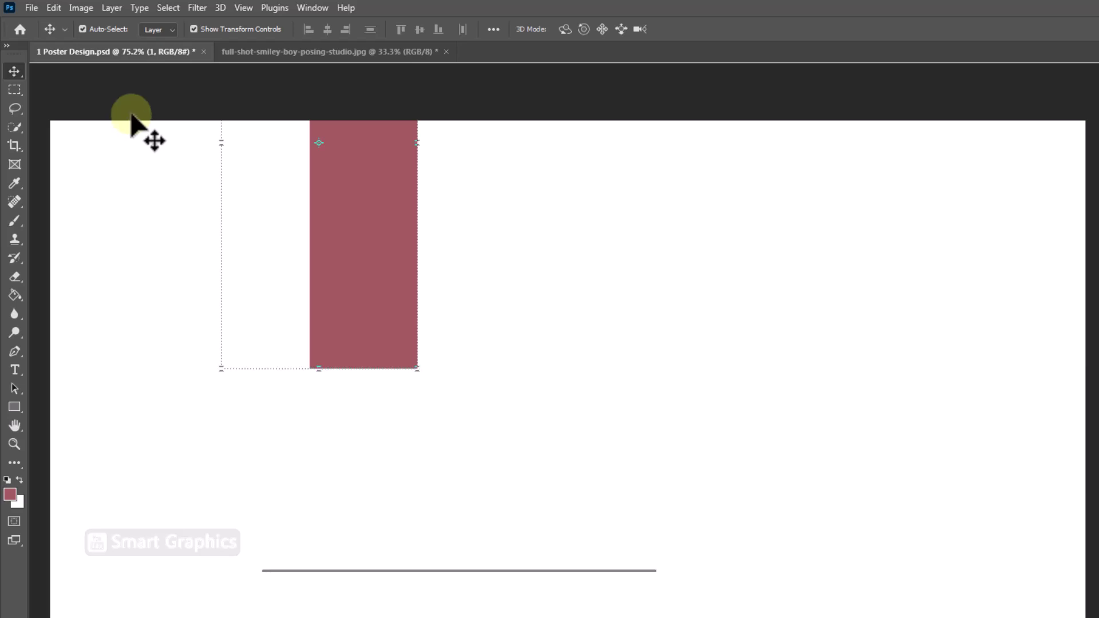
{"action": "key", "text": "ctrl+a"}
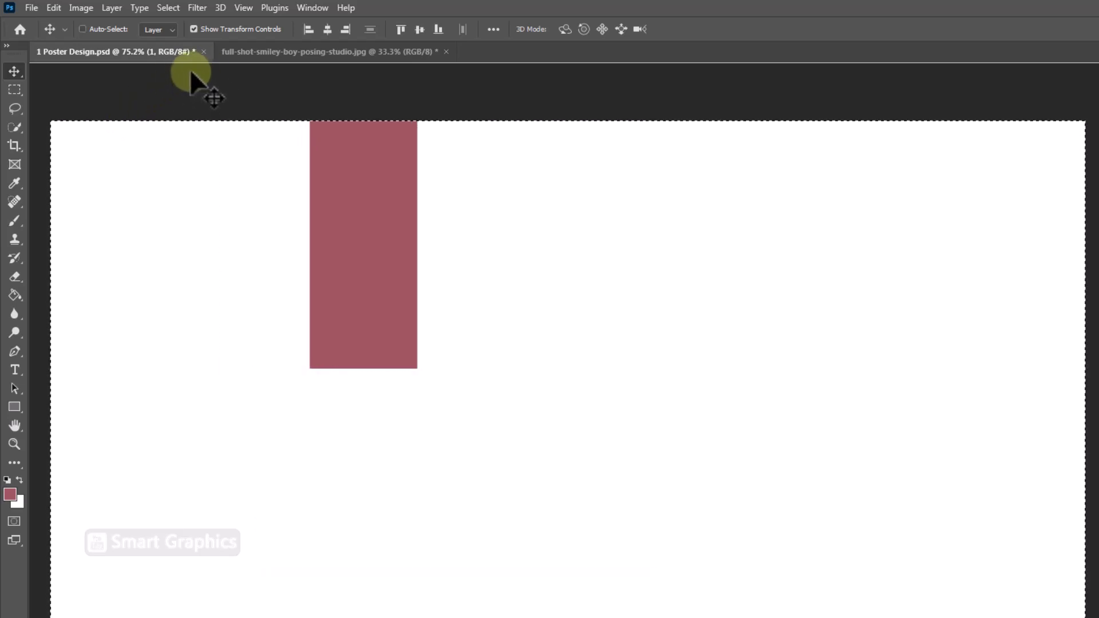
{"action": "left_click", "coordinate": [327, 30]}
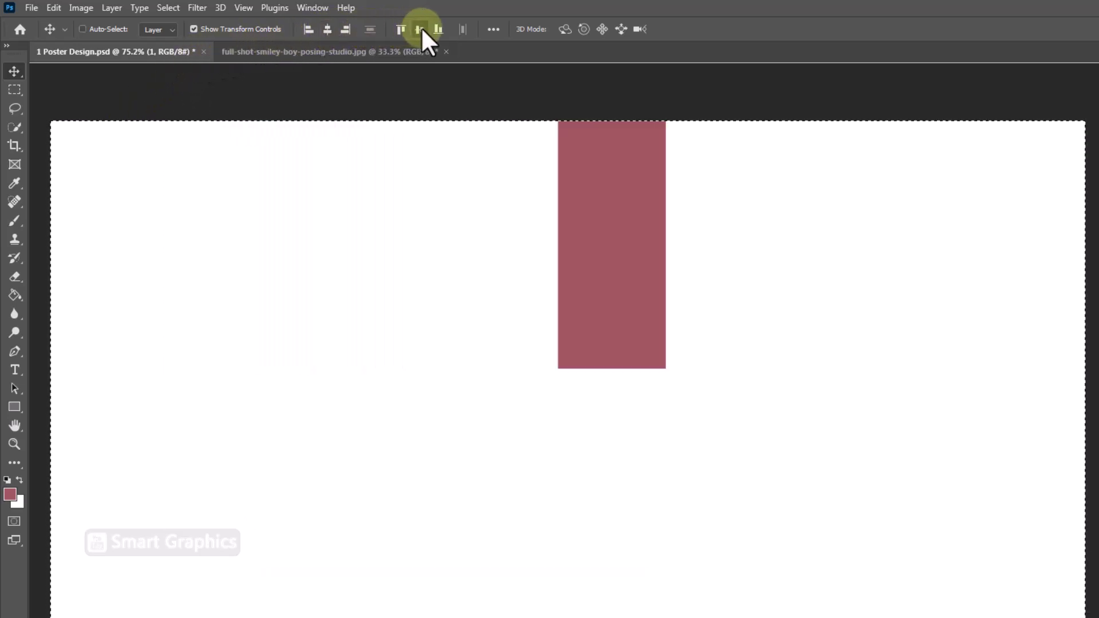
{"action": "left_click", "coordinate": [421, 28]}
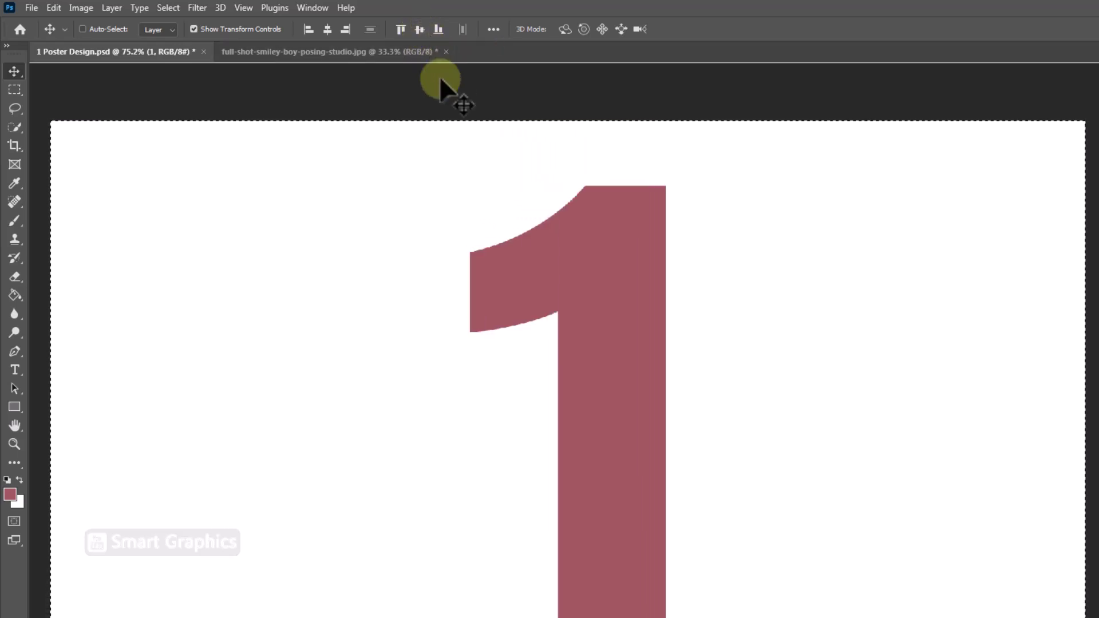
{"action": "key", "text": "ctrl+d"}
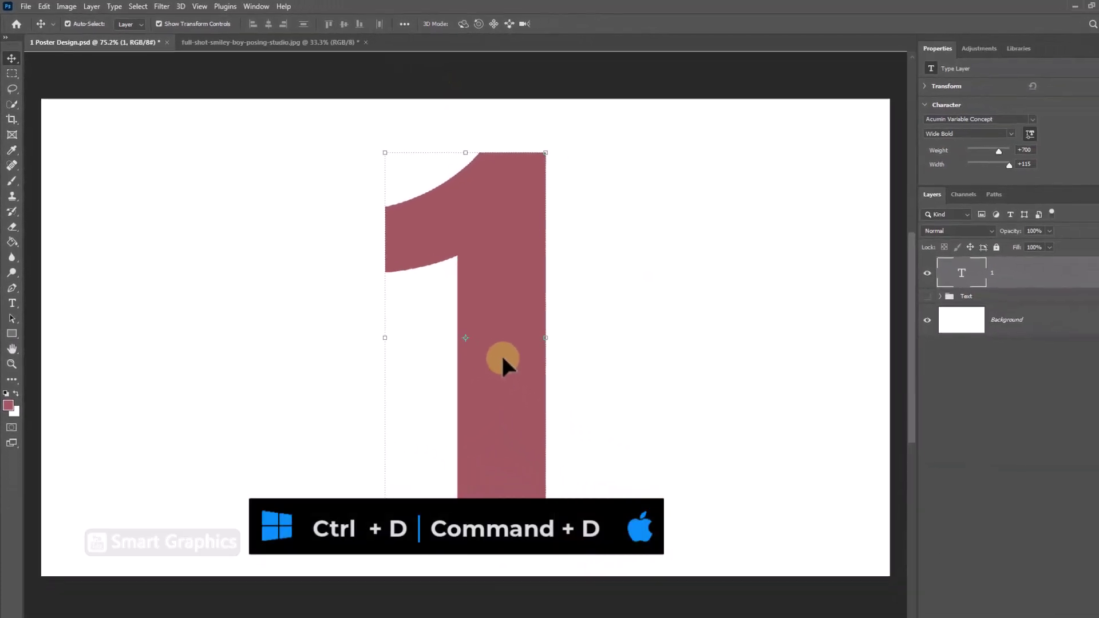
{"action": "left_click_drag", "start_coordinate": [503, 358], "coordinate": [483, 359]}
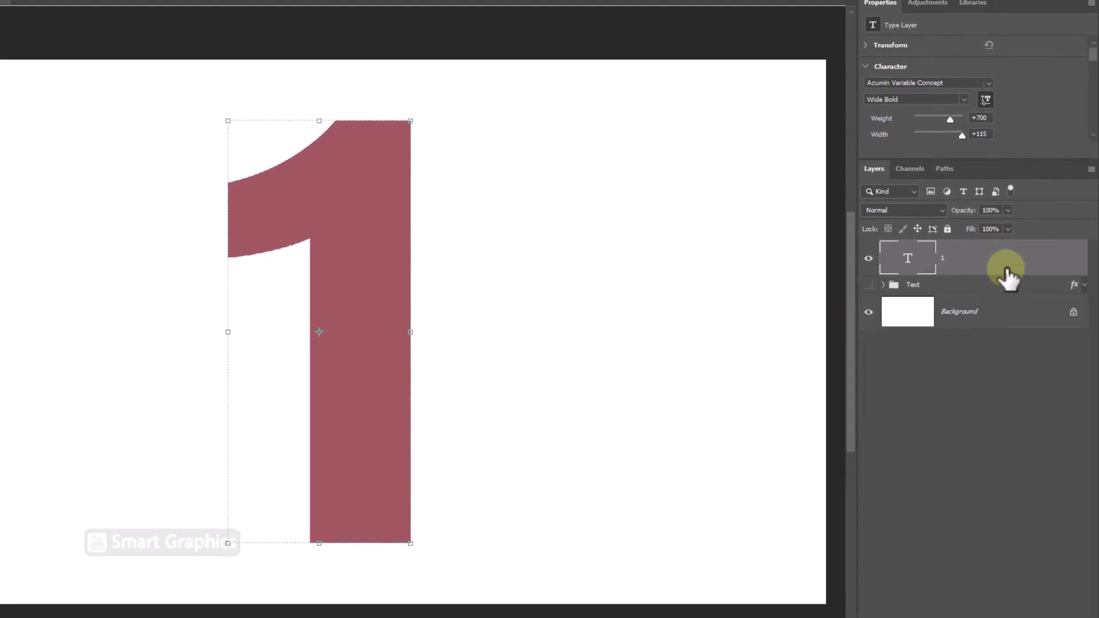
- Add an Inner Shadow effect to the "1" layer with the shadow colour set to black, 000000
{"action": "right_click", "coordinate": [1007, 277]}
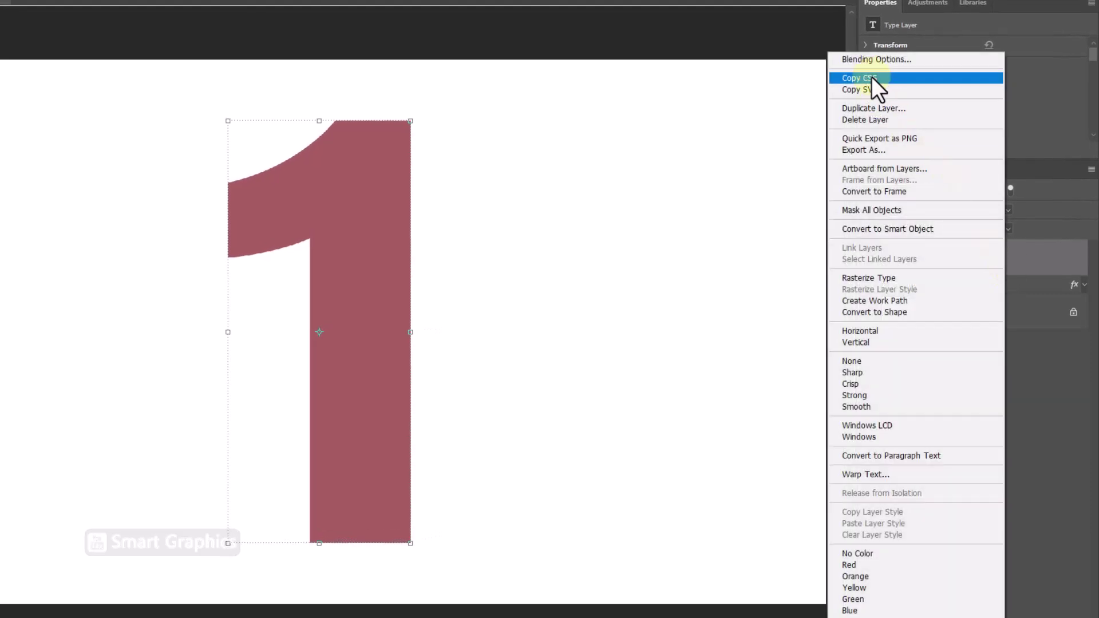
{"action": "left_click", "coordinate": [863, 58]}
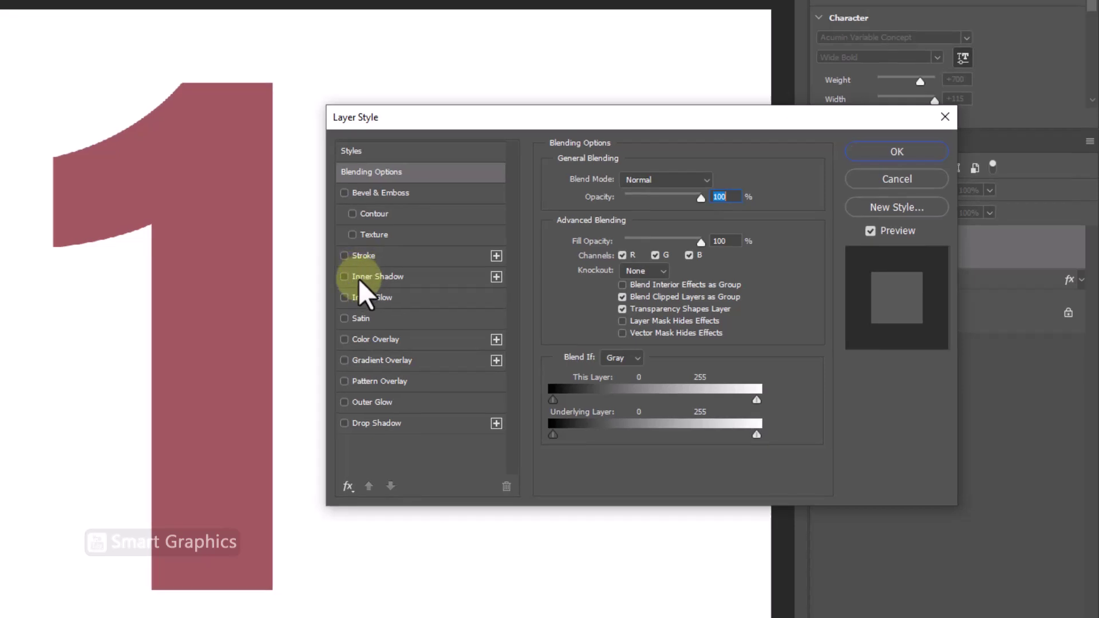
{"action": "left_click", "coordinate": [362, 277]}
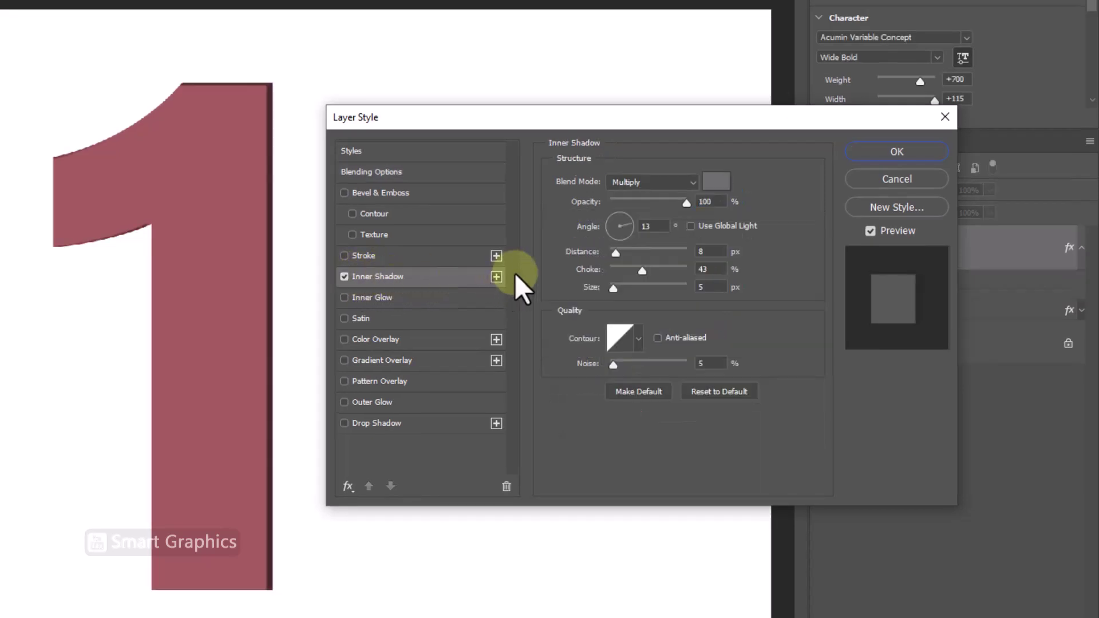
{"action": "left_click", "coordinate": [716, 181]}
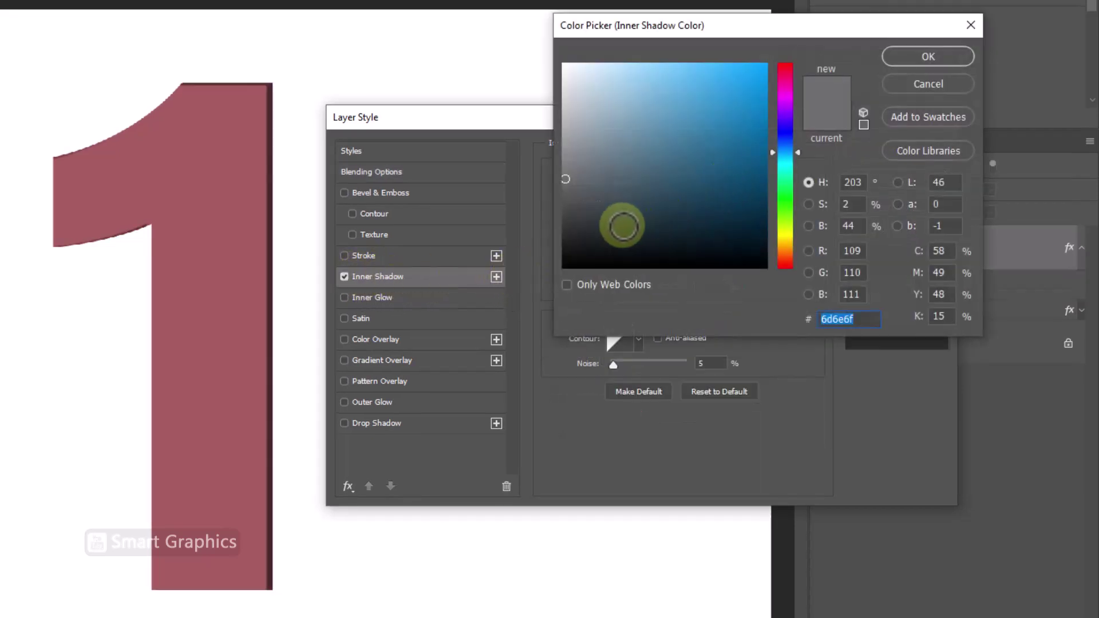
{"action": "left_click_drag", "start_coordinate": [603, 229], "coordinate": [490, 290]}
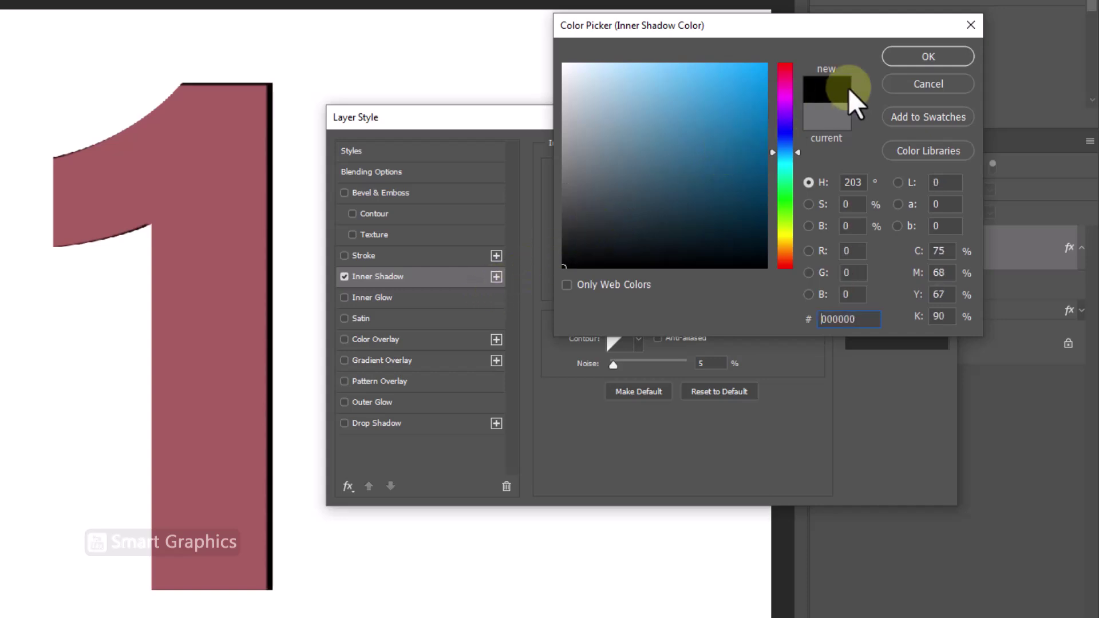
{"action": "left_click", "coordinate": [910, 59]}
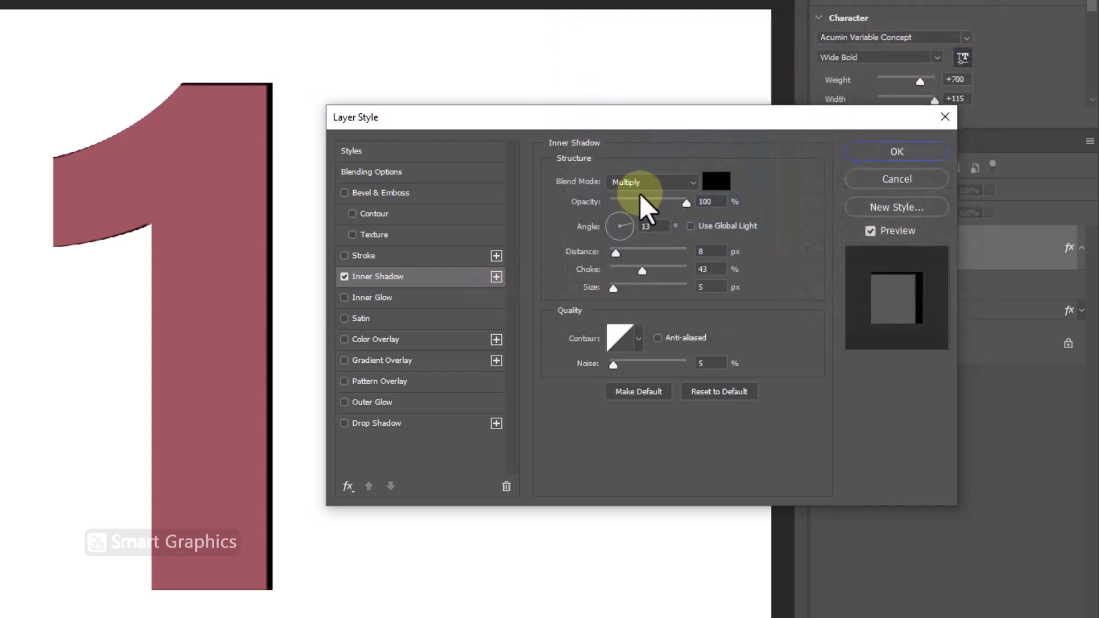
- Apply the inner shadow with Multiply blending, 85% opacity, 45° angle, 31 px distance, 57 px size and 5% noise, and collapse the effects list
{"action": "left_click", "coordinate": [657, 187]}
{"action": "left_click", "coordinate": [629, 243]}
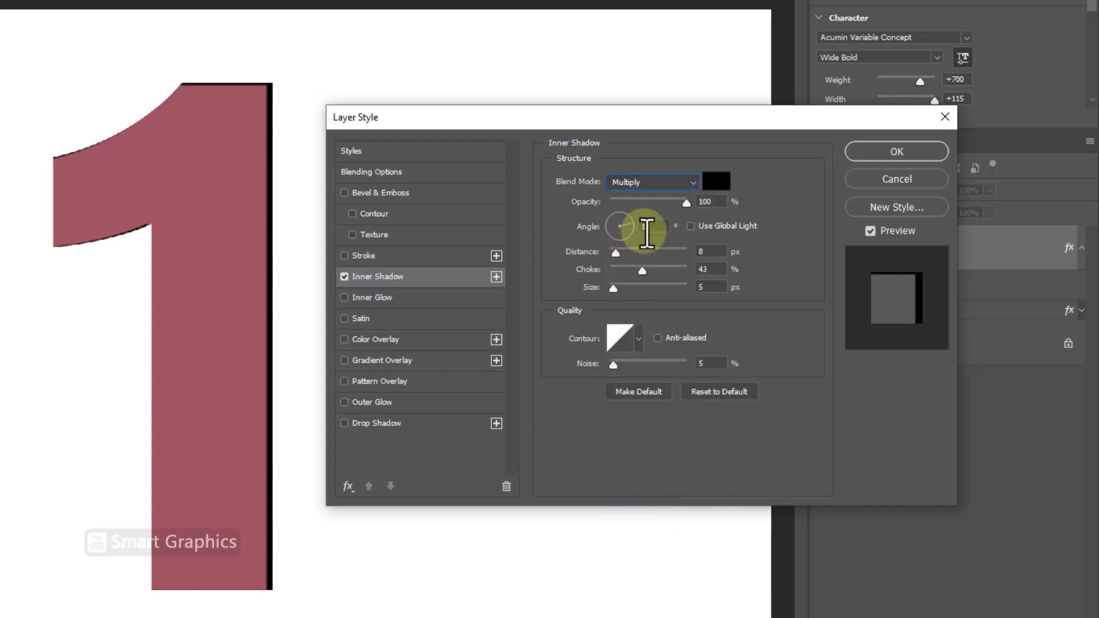
{"action": "left_click_drag", "start_coordinate": [679, 205], "coordinate": [675, 204]}
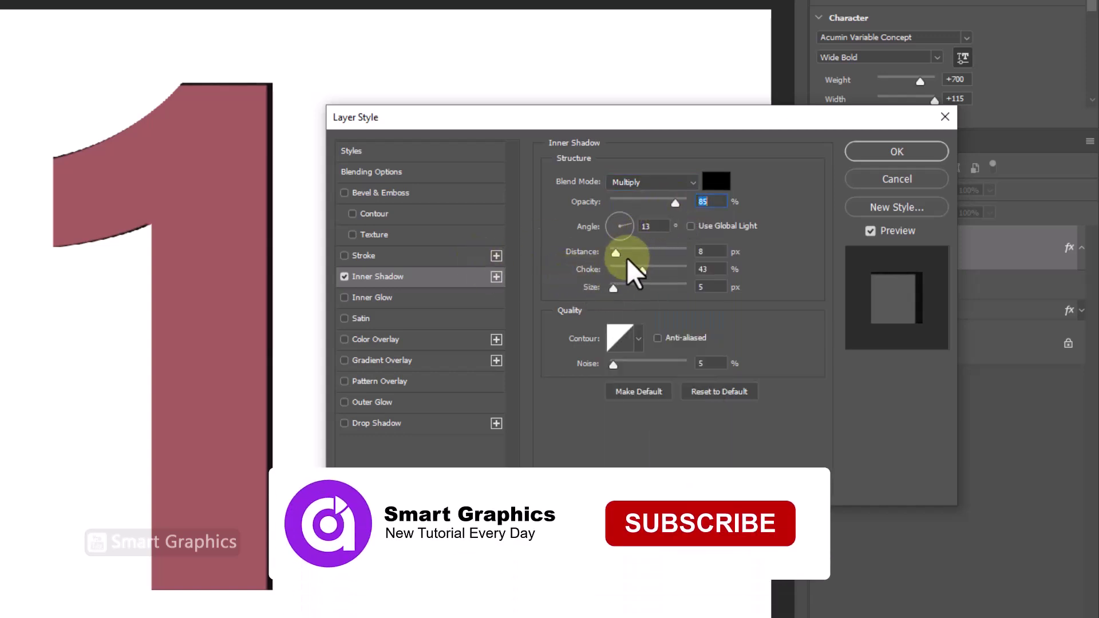
{"action": "left_click_drag", "start_coordinate": [617, 253], "coordinate": [646, 252]}
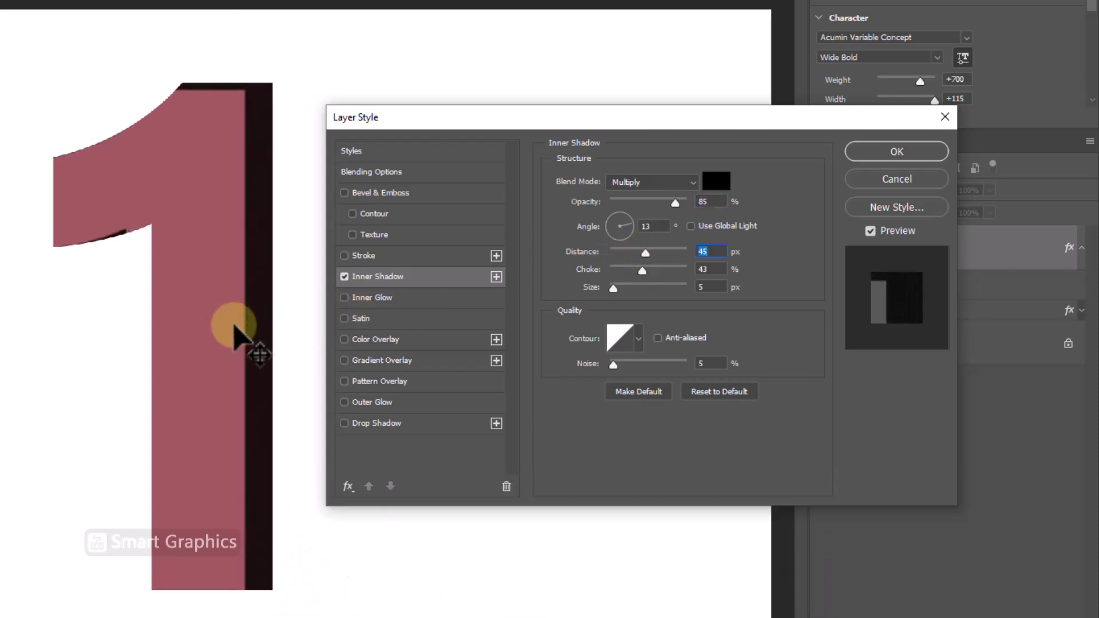
{"action": "left_click_drag", "start_coordinate": [234, 327], "coordinate": [244, 352]}
{"action": "left_click_drag", "start_coordinate": [619, 289], "coordinate": [632, 289]}
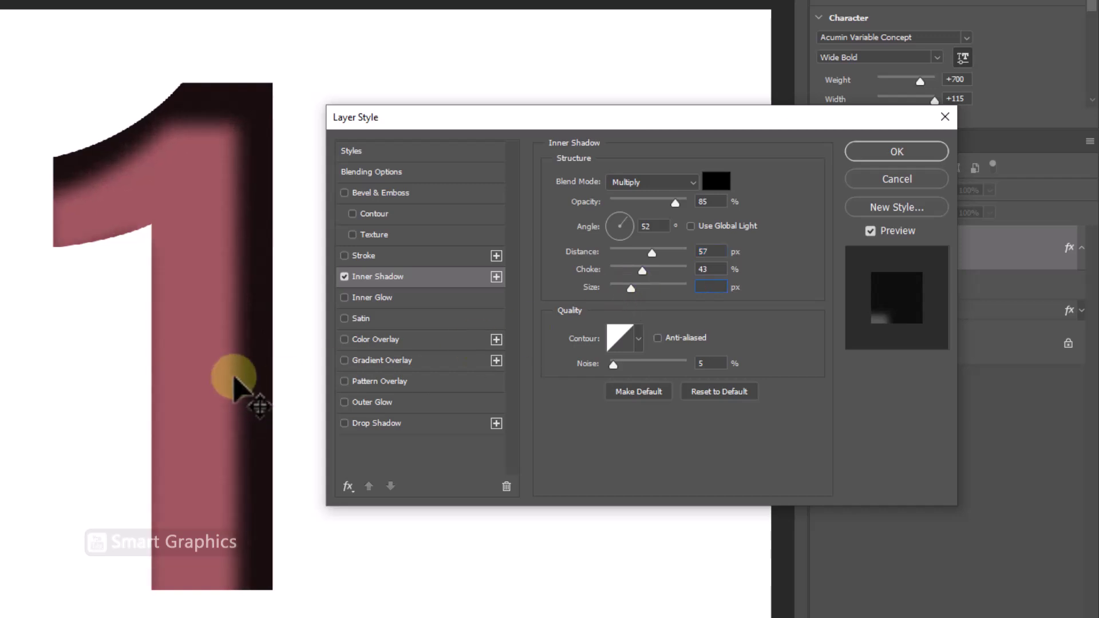
{"action": "left_click_drag", "start_coordinate": [245, 400], "coordinate": [239, 369]}
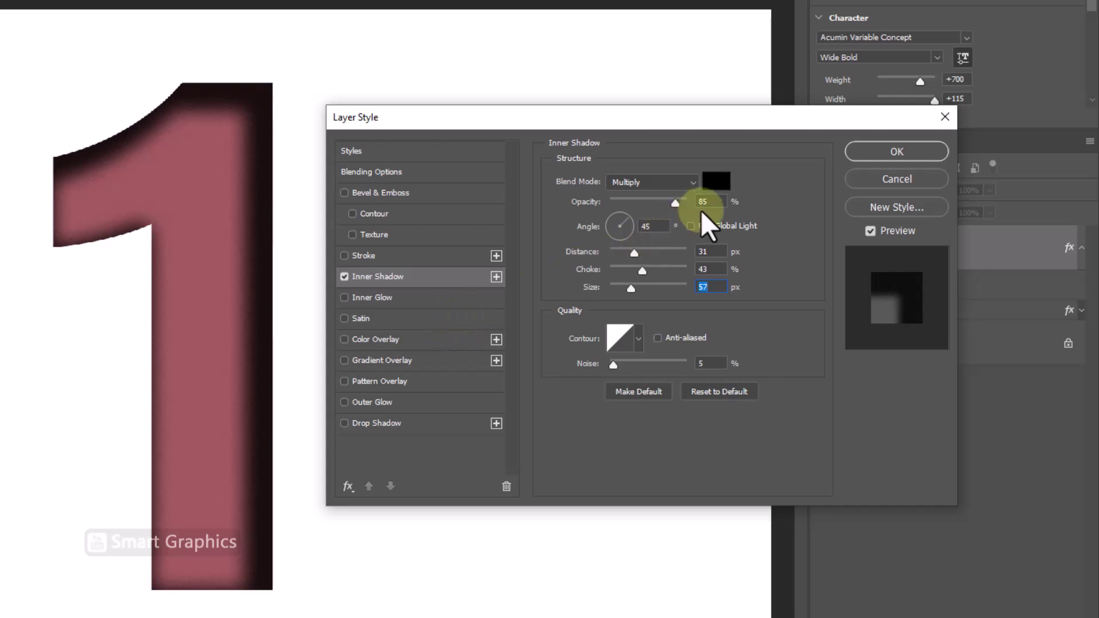
{"action": "left_click", "coordinate": [700, 363]}
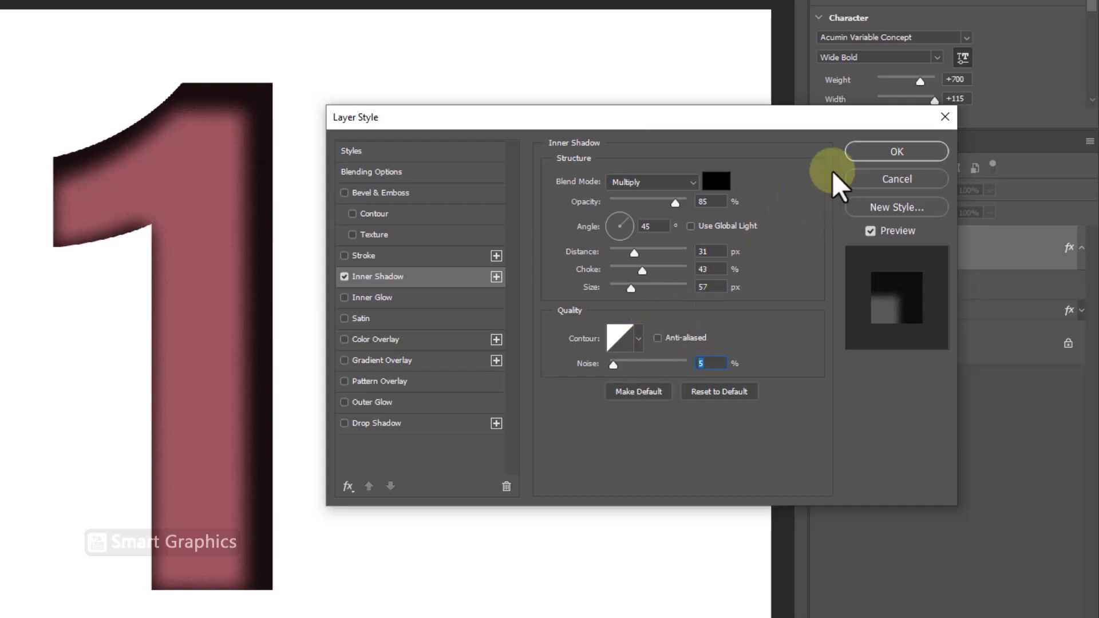
{"action": "left_click", "coordinate": [864, 152]}
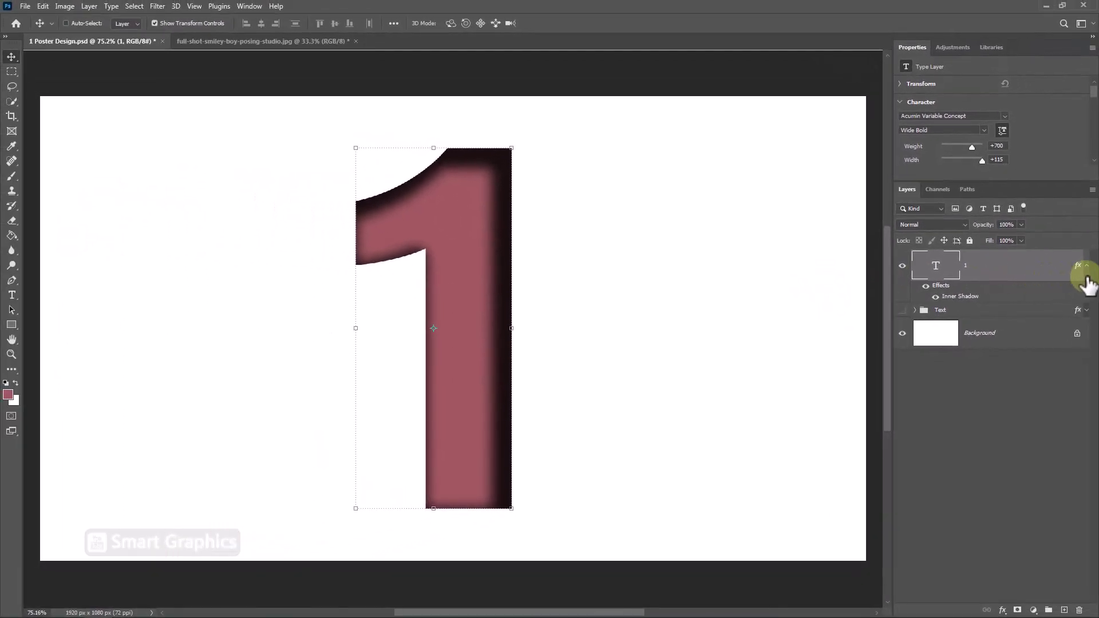
{"action": "left_click", "coordinate": [1087, 266]}
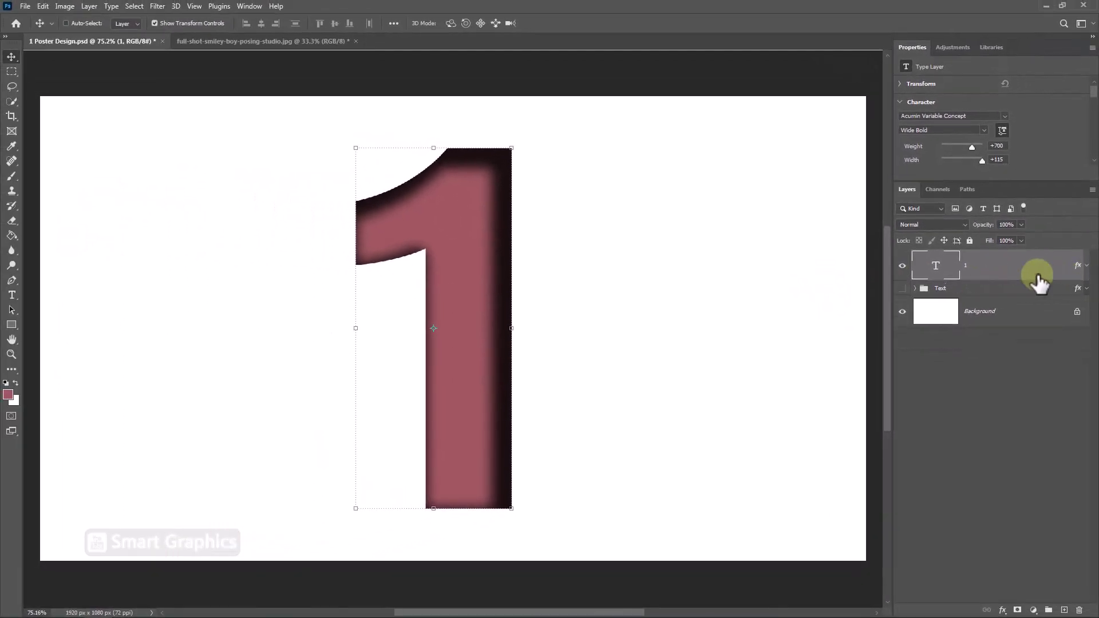
- Copy the photo of the boy into the poster document above the "1" and convert its layer to a smart object
{"action": "left_click", "coordinate": [283, 40]}
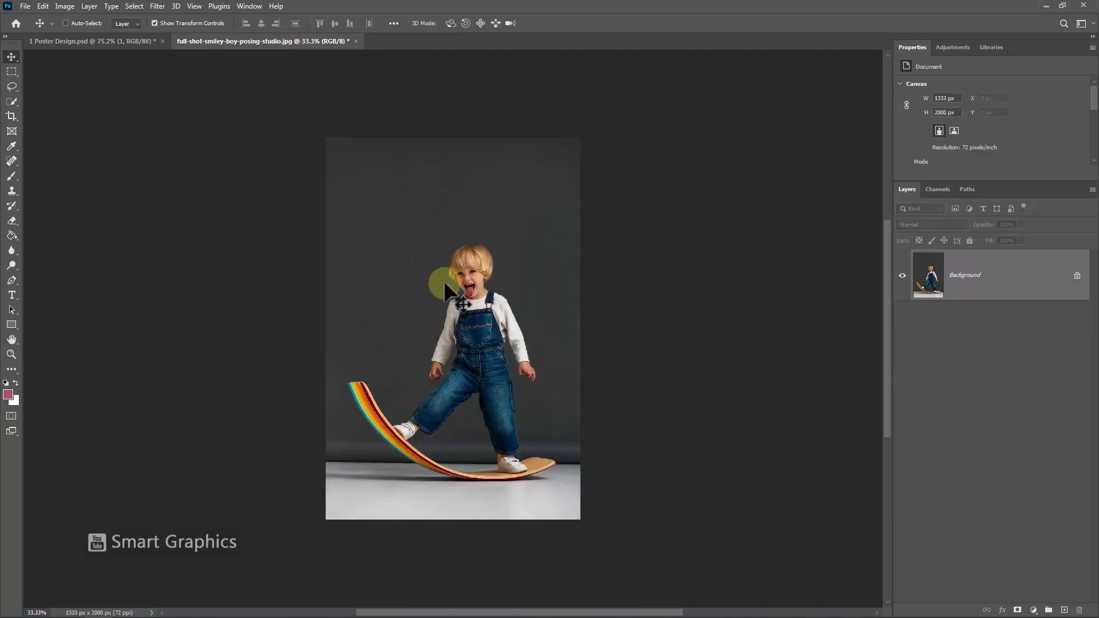
{"action": "left_click_drag", "start_coordinate": [483, 297], "coordinate": [518, 214]}
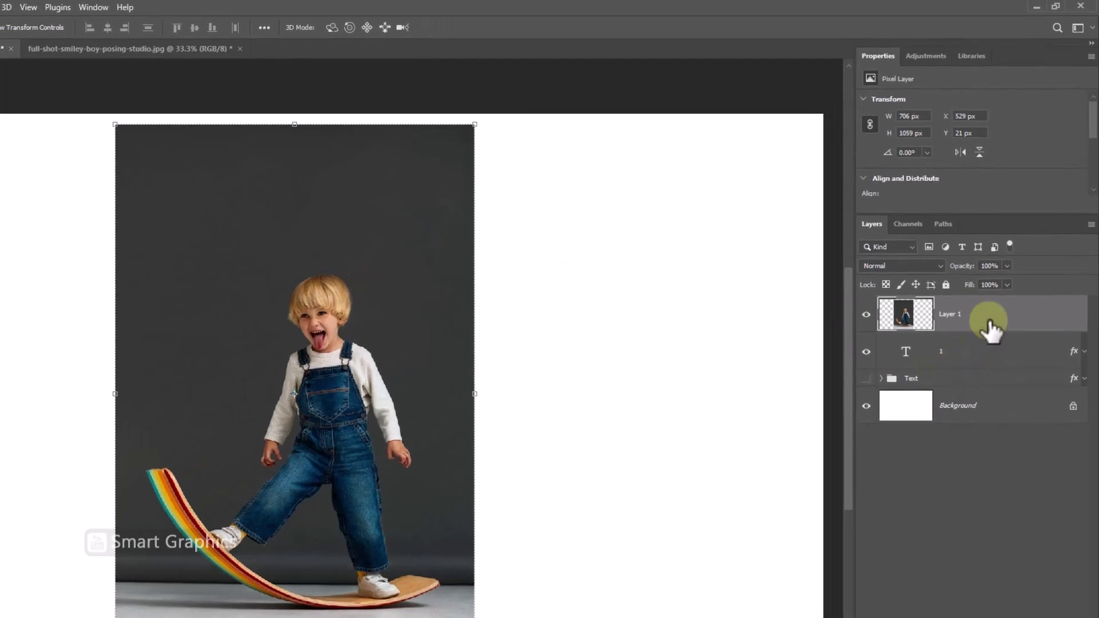
{"action": "right_click", "coordinate": [995, 301]}
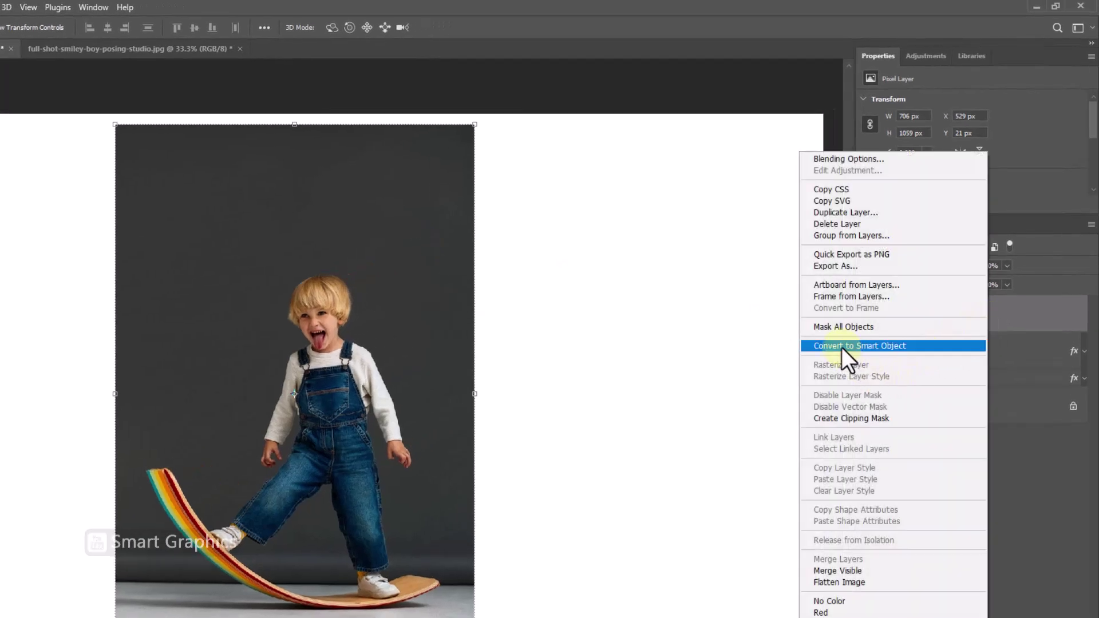
{"action": "left_click", "coordinate": [843, 347]}
- Position the photo so the boy overlaps the "1", lowering its opacity to 74% for alignment and restoring it to 100%
{"action": "key", "text": "ctrl+t"}
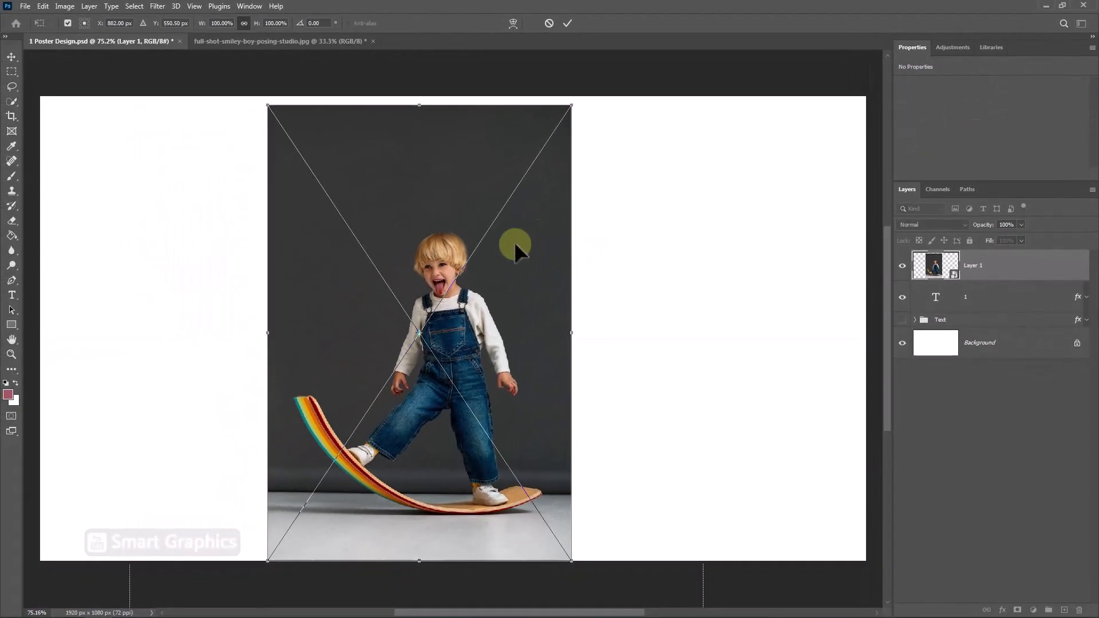
{"action": "left_click_drag", "start_coordinate": [984, 230], "coordinate": [969, 235]}
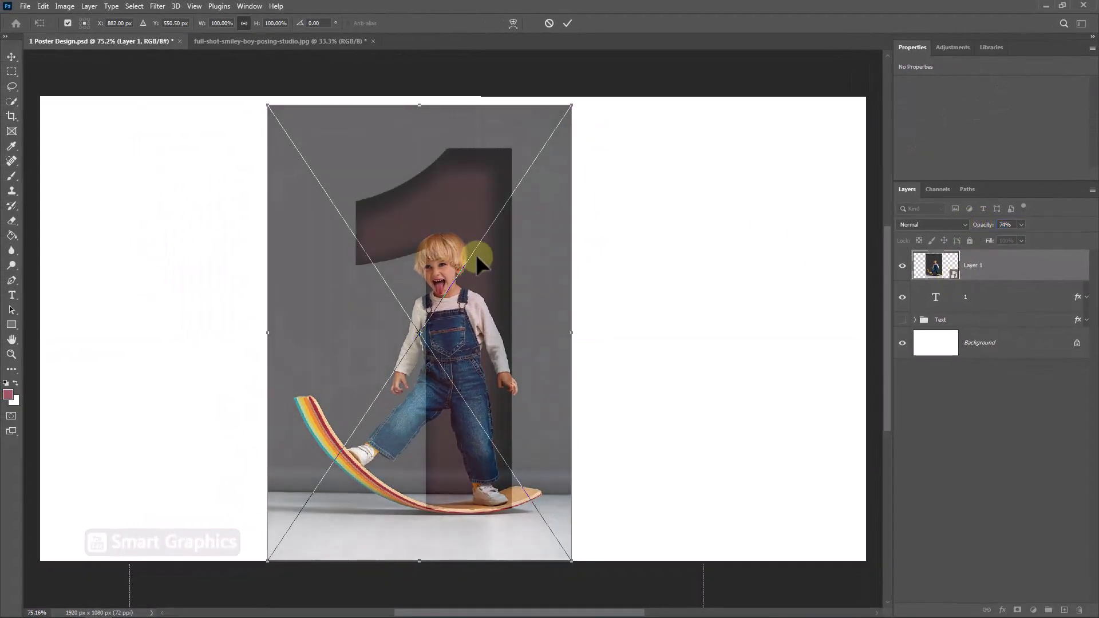
{"action": "mouse_move", "coordinate": [475, 254]}
{"action": "left_mouse_down"}
{"action": "mouse_move", "coordinate": [451, 246]}
{"action": "mouse_move", "coordinate": [479, 252]}
{"action": "left_mouse_up"}
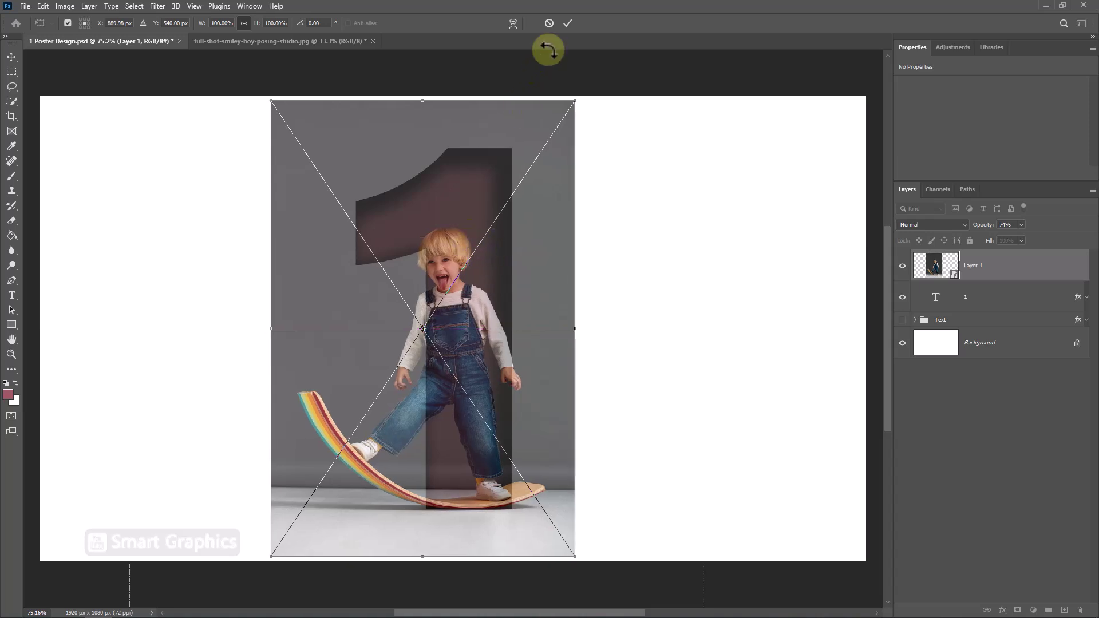
{"action": "left_click", "coordinate": [566, 23]}
{"action": "left_click", "coordinate": [979, 268]}
{"action": "left_click_drag", "start_coordinate": [981, 229], "coordinate": [1038, 233]}
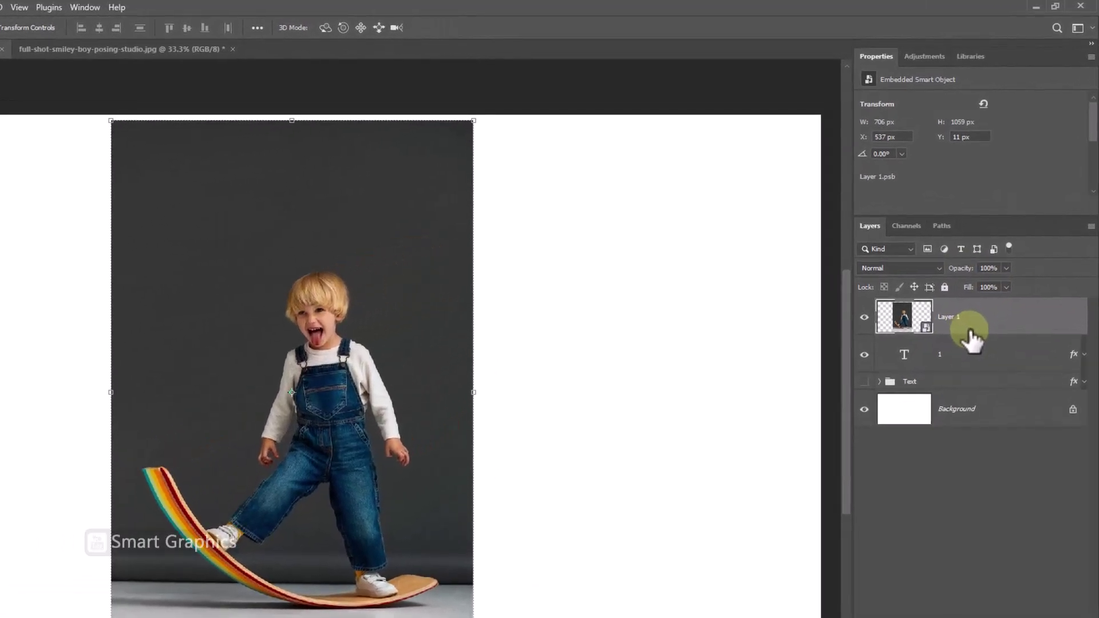
- Clip the photo layer to the "1" with a clipping mask and duplicate the photo layer
{"action": "right_click", "coordinate": [979, 278]}
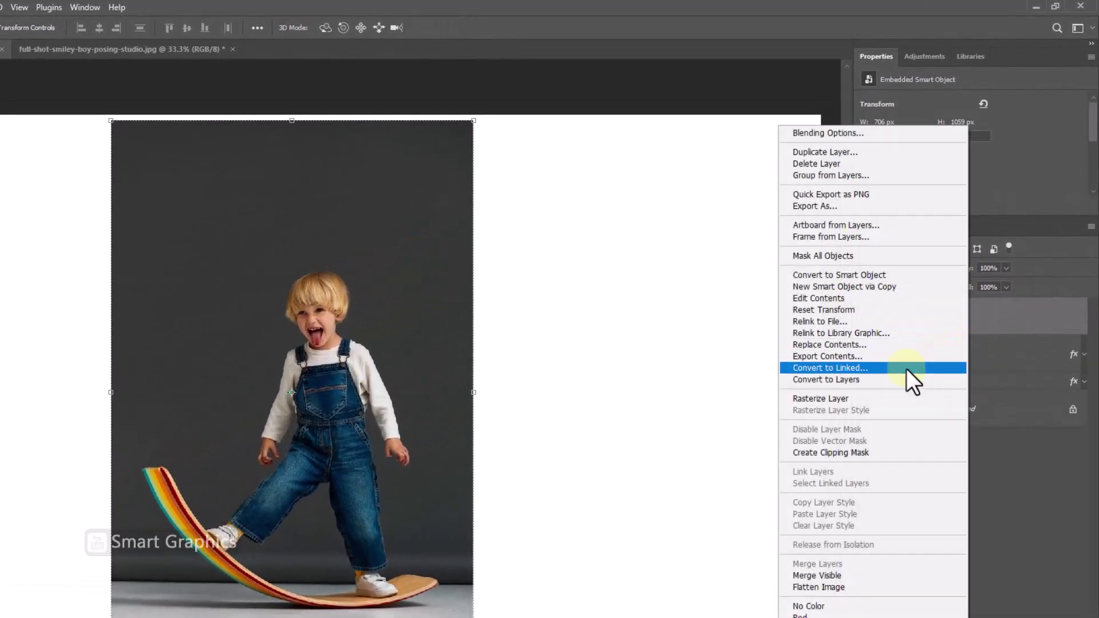
{"action": "left_click", "coordinate": [812, 452]}
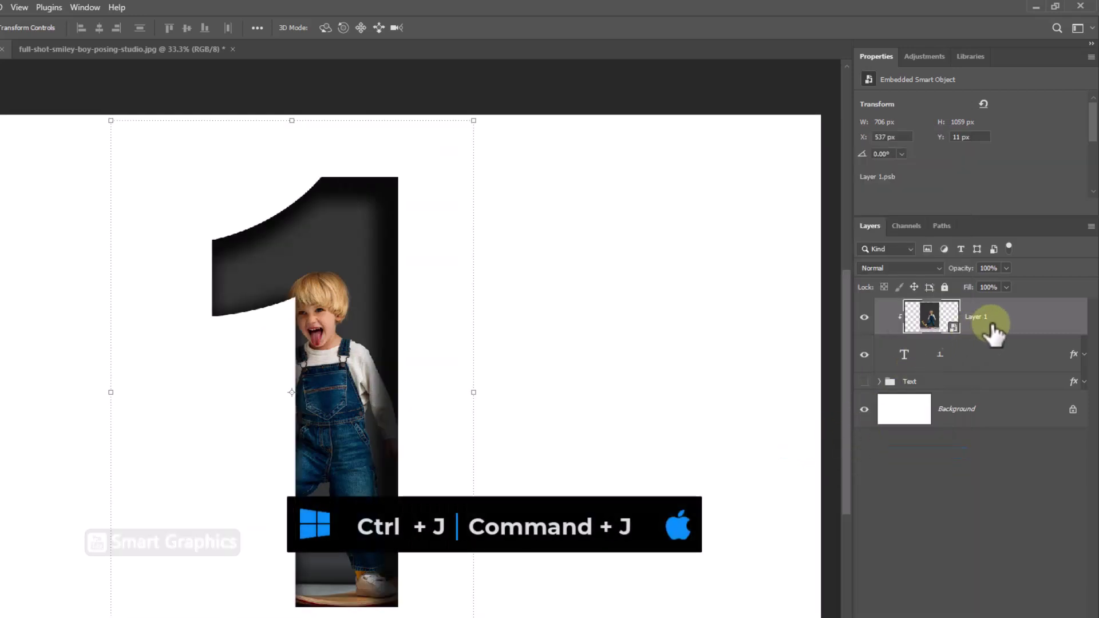
{"action": "key", "text": "ctrl+j"}
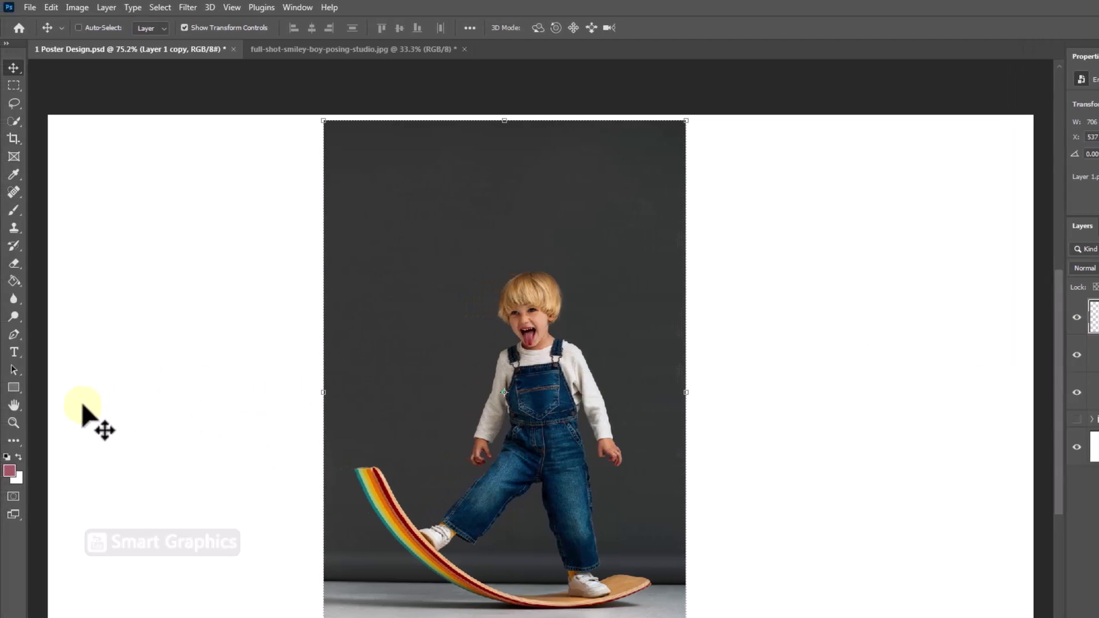
- Start a Pen tool path along the balance board's underside, around its raised end, and over the boy's lifted shoe to the trouser leg
{"action": "left_click", "coordinate": [14, 334]}
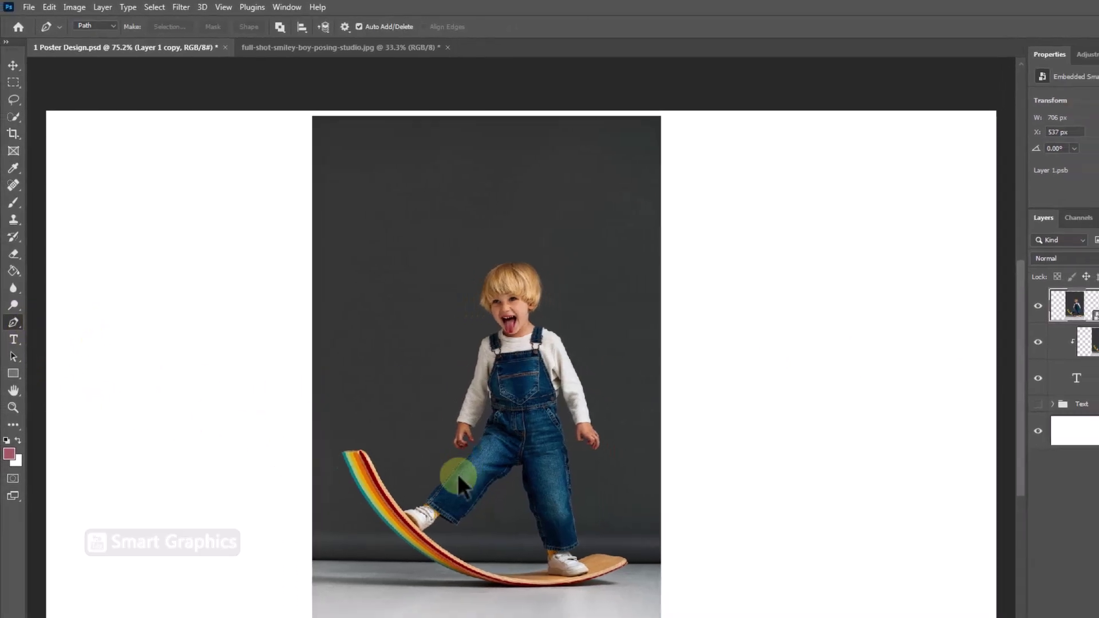
{"action": "scroll", "coordinate": [475, 520], "scroll_direction": "up", "scroll_amount": 5}
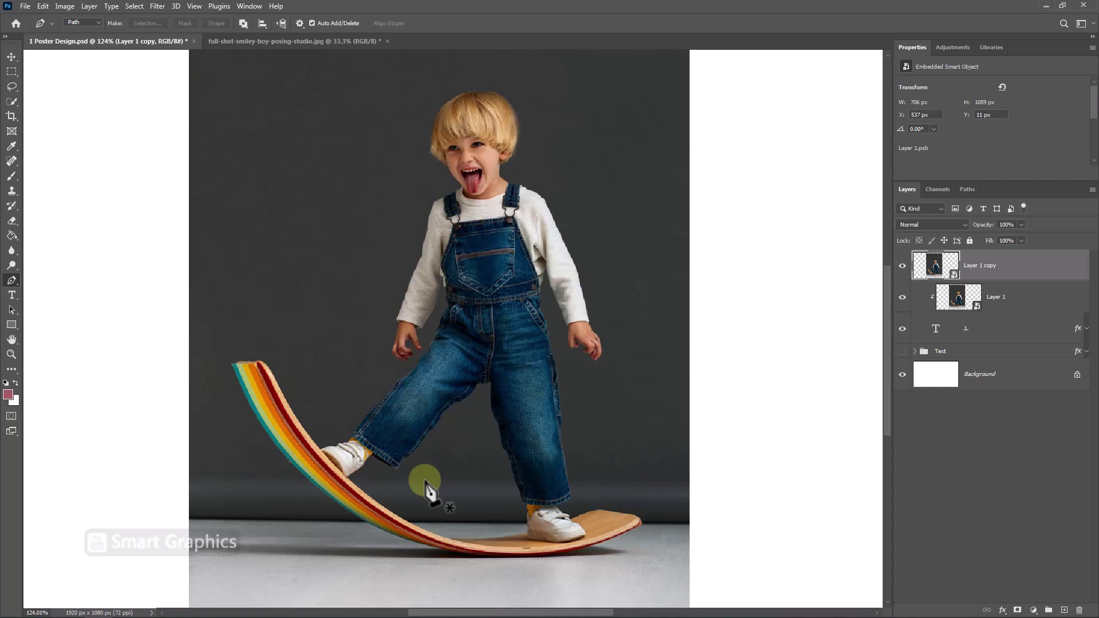
{"action": "left_click_drag", "start_coordinate": [430, 489], "coordinate": [423, 460]}
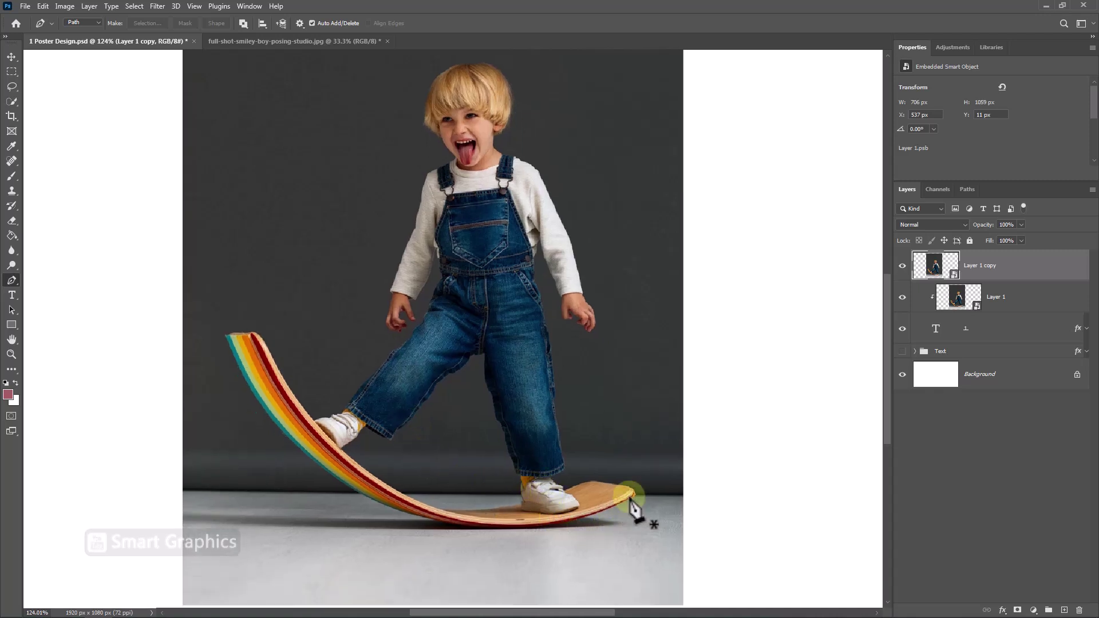
{"action": "left_click", "coordinate": [613, 507]}
{"action": "left_click_drag", "start_coordinate": [390, 507], "coordinate": [422, 533]}
{"action": "left_click_drag", "start_coordinate": [227, 336], "coordinate": [263, 340]}
{"action": "left_click", "coordinate": [227, 336], "text": "alt"}
{"action": "left_click_drag", "start_coordinate": [315, 422], "coordinate": [329, 436]}
{"action": "left_click", "coordinate": [348, 408]}
{"action": "left_click", "coordinate": [376, 371]}
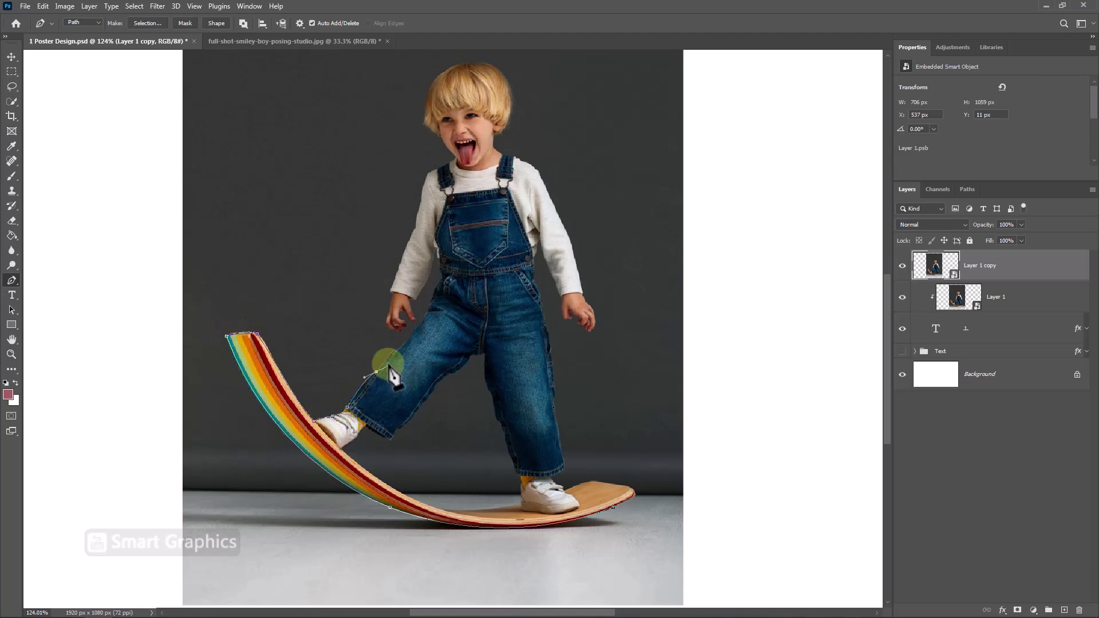
- Continue the path up the lifted leg to the waist and back down the inner edge of the sleeve to its cuff
{"action": "left_click", "coordinate": [400, 348]}
{"action": "left_click", "coordinate": [429, 316]}
{"action": "left_click", "coordinate": [434, 296]}
{"action": "left_click_drag", "start_coordinate": [442, 265], "coordinate": [440, 258]}
{"action": "left_click", "coordinate": [435, 244]}
{"action": "left_click_drag", "start_coordinate": [417, 298], "coordinate": [407, 305]}
{"action": "left_click", "coordinate": [417, 298], "text": "alt"}
{"action": "left_click", "coordinate": [409, 300]}
- Trace the path around the thumb, fingers and outer side of the hand beside the lifted leg, up to the cuff
{"action": "scroll", "coordinate": [411, 304], "scroll_direction": "up", "scroll_amount": 6}
{"action": "left_click_drag", "start_coordinate": [424, 345], "coordinate": [433, 358]}
{"action": "left_click", "coordinate": [400, 336]}
{"action": "left_click", "coordinate": [378, 325]}
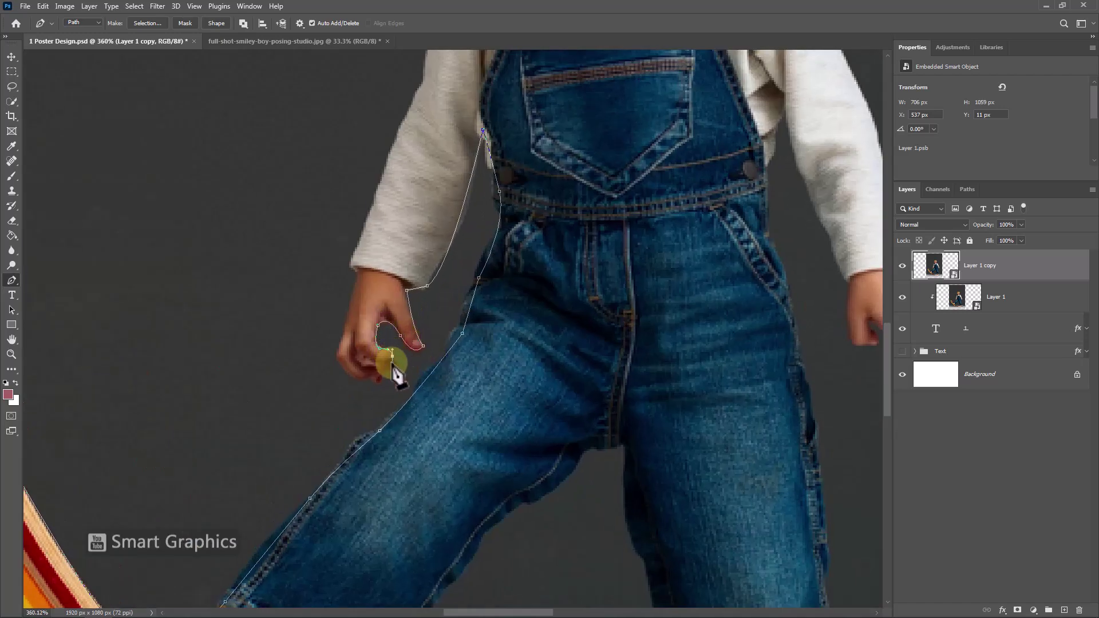
{"action": "left_click", "coordinate": [378, 383]}
{"action": "left_click", "coordinate": [369, 377]}
{"action": "left_click_drag", "start_coordinate": [338, 354], "coordinate": [334, 329]}
{"action": "left_click", "coordinate": [339, 354], "text": "alt"}
{"action": "left_click", "coordinate": [358, 271]}
{"action": "left_click_drag", "start_coordinate": [354, 258], "coordinate": [383, 402]}
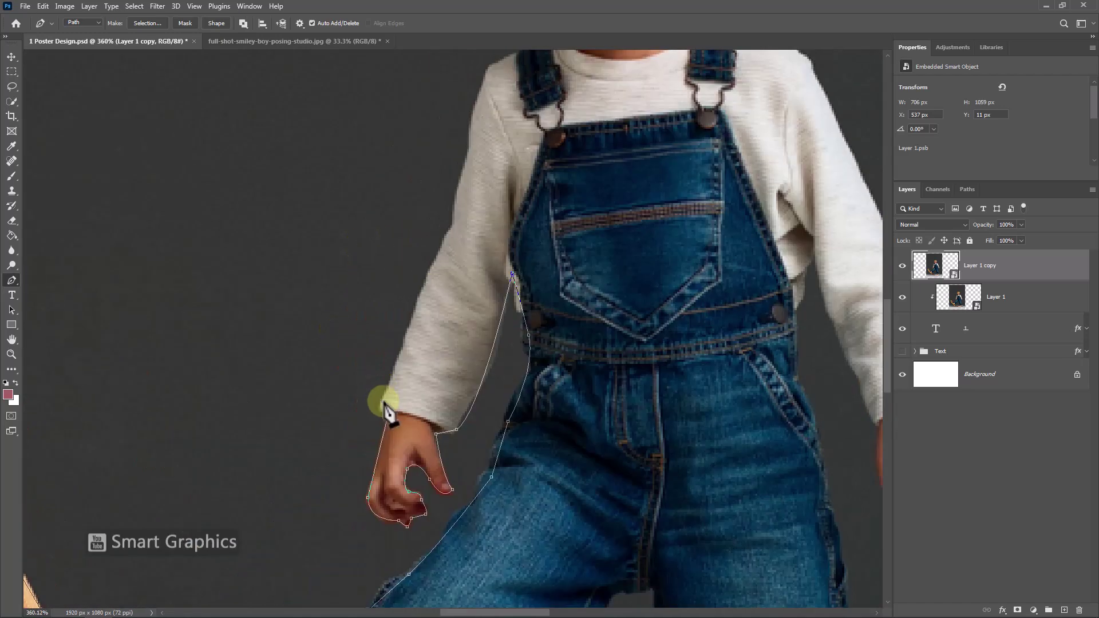
- Extend the path up the outer edge of the sleeve and over the shoulder
{"action": "left_click", "coordinate": [413, 320]}
{"action": "left_click", "coordinate": [437, 256]}
{"action": "left_click", "coordinate": [452, 231]}
{"action": "left_click_drag", "start_coordinate": [466, 186], "coordinate": [466, 344]}
{"action": "left_click", "coordinate": [463, 334]}
{"action": "left_click", "coordinate": [471, 278]}
{"action": "left_click", "coordinate": [488, 233]}
{"action": "left_click", "coordinate": [499, 219]}
{"action": "left_click", "coordinate": [522, 208]}
- Trace the path along the neck and face and over the boy's blond hair
{"action": "left_click", "coordinate": [542, 200]}
{"action": "left_click", "coordinate": [568, 184]}
{"action": "left_click_drag", "start_coordinate": [568, 184], "coordinate": [554, 316]}
{"action": "left_click", "coordinate": [559, 312]}
{"action": "left_click_drag", "start_coordinate": [514, 250], "coordinate": [508, 238]}
{"action": "left_click_drag", "start_coordinate": [518, 263], "coordinate": [518, 258]}
{"action": "left_click", "coordinate": [512, 251]}
{"action": "left_click", "coordinate": [487, 225]}
{"action": "left_click", "coordinate": [470, 203]}
{"action": "mouse_move", "coordinate": [468, 173]}
{"action": "left_mouse_down"}
{"action": "mouse_move", "coordinate": [480, 262]}
{"action": "mouse_move", "coordinate": [517, 239]}
{"action": "mouse_move", "coordinate": [495, 192]}
{"action": "left_mouse_up"}
{"action": "left_click", "coordinate": [558, 141]}
{"action": "left_click_drag", "start_coordinate": [558, 141], "coordinate": [604, 122]}
- Close the path by running loosely outside the boy's other arm and standing leg, down around the low end of the board
{"action": "scroll", "coordinate": [579, 246], "scroll_direction": "down", "scroll_amount": 6}
{"action": "left_click_drag", "start_coordinate": [579, 248], "coordinate": [533, 93]}
{"action": "left_click", "coordinate": [675, 265]}
{"action": "left_click", "coordinate": [697, 309]}
{"action": "left_click", "coordinate": [690, 388]}
{"action": "left_click", "coordinate": [696, 457]}
{"action": "left_click", "coordinate": [726, 480]}
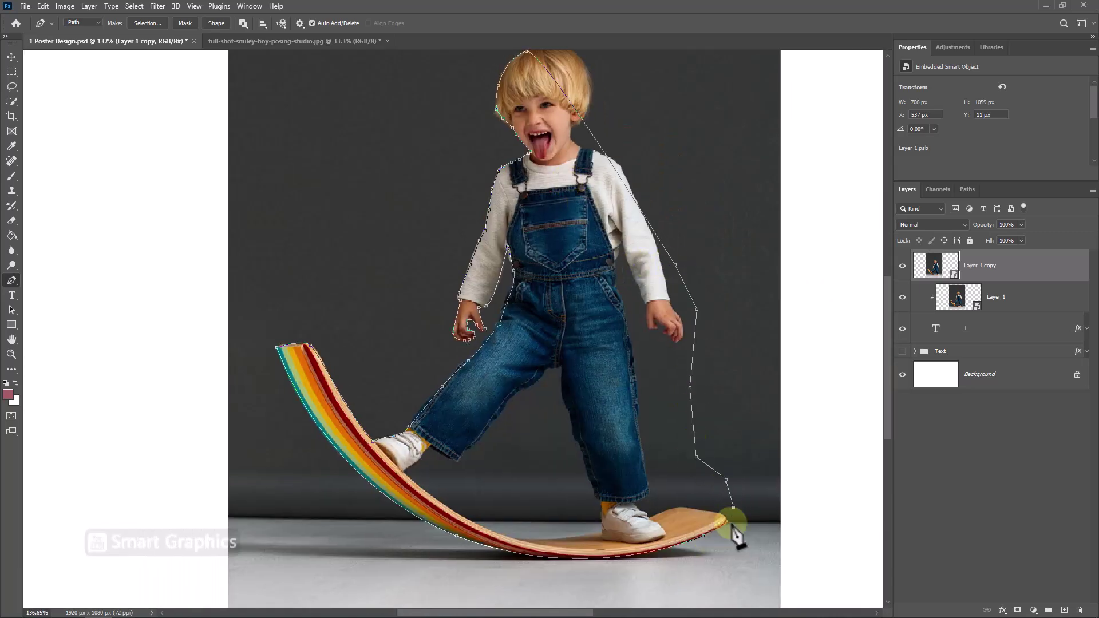
{"action": "left_click", "coordinate": [727, 522]}
{"action": "left_click", "coordinate": [703, 537]}
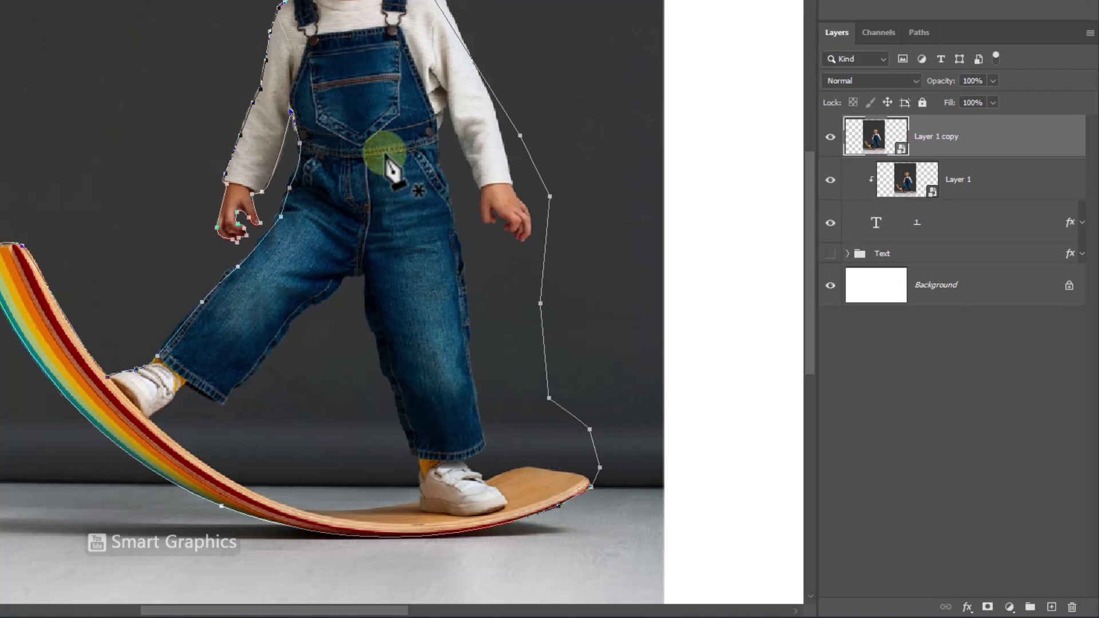
- Convert the path to a new anti-aliased selection with 0 px feather and use it as a layer mask on the duplicated photo
{"action": "right_click", "coordinate": [387, 162]}
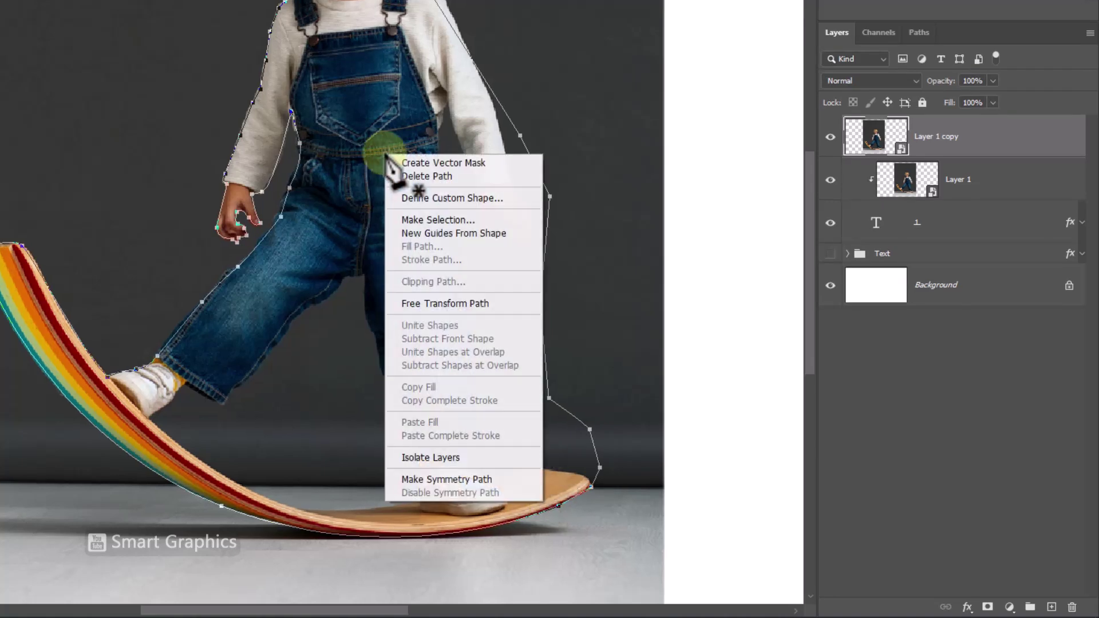
{"action": "left_click", "coordinate": [424, 221]}
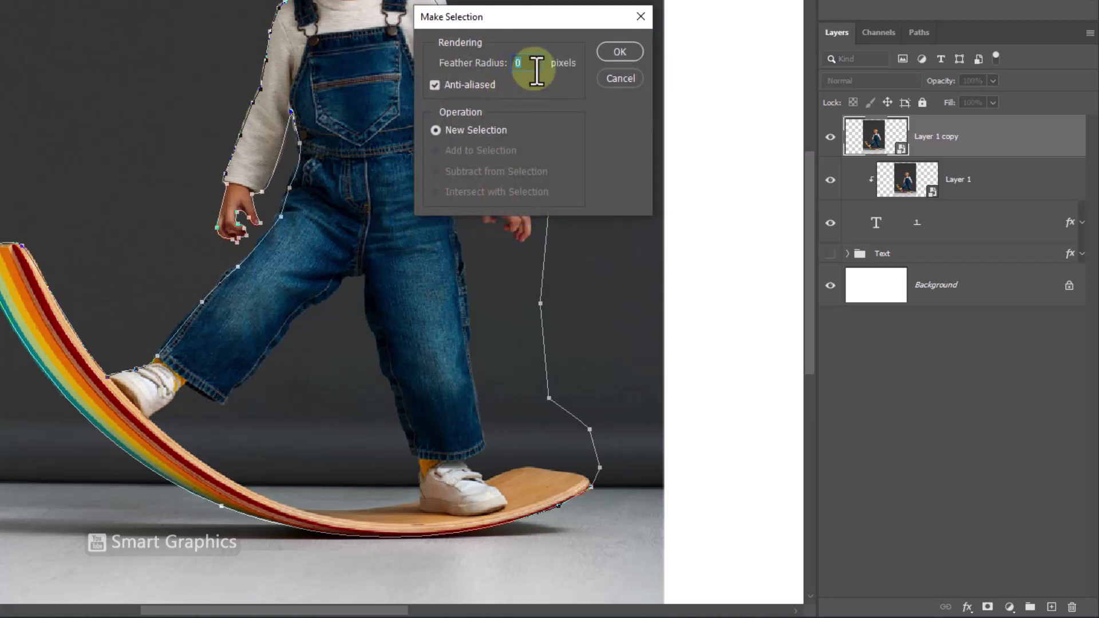
{"action": "left_click", "coordinate": [621, 51]}
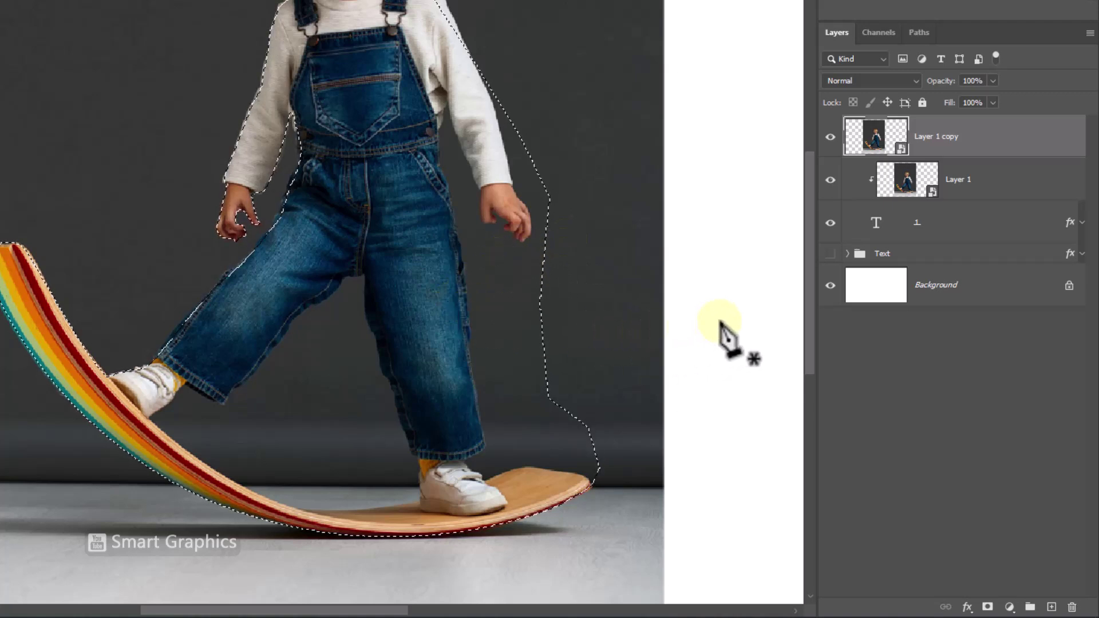
{"action": "left_click", "coordinate": [987, 607]}
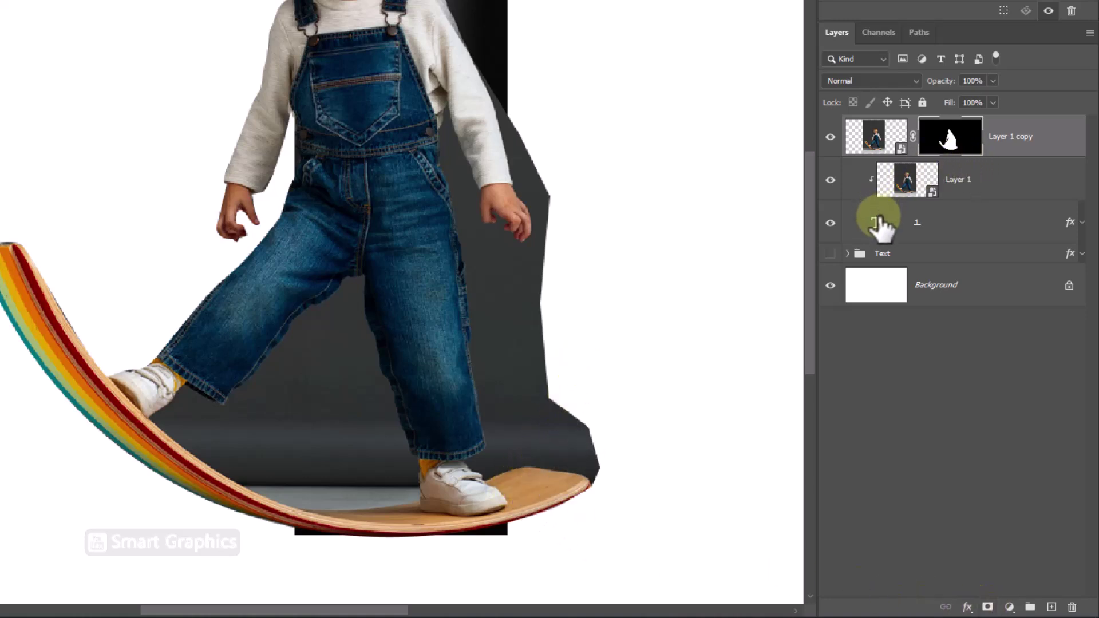
- Load the pixels of the "1" text layer as a selection and invert it
{"action": "right_click", "coordinate": [880, 225]}
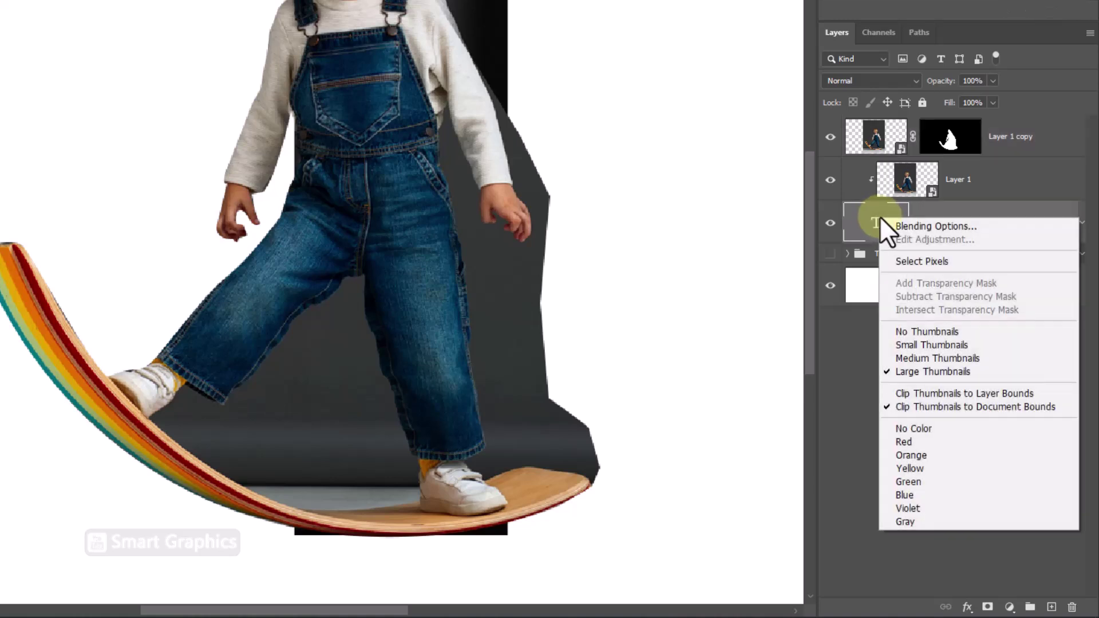
{"action": "left_click", "coordinate": [907, 259]}
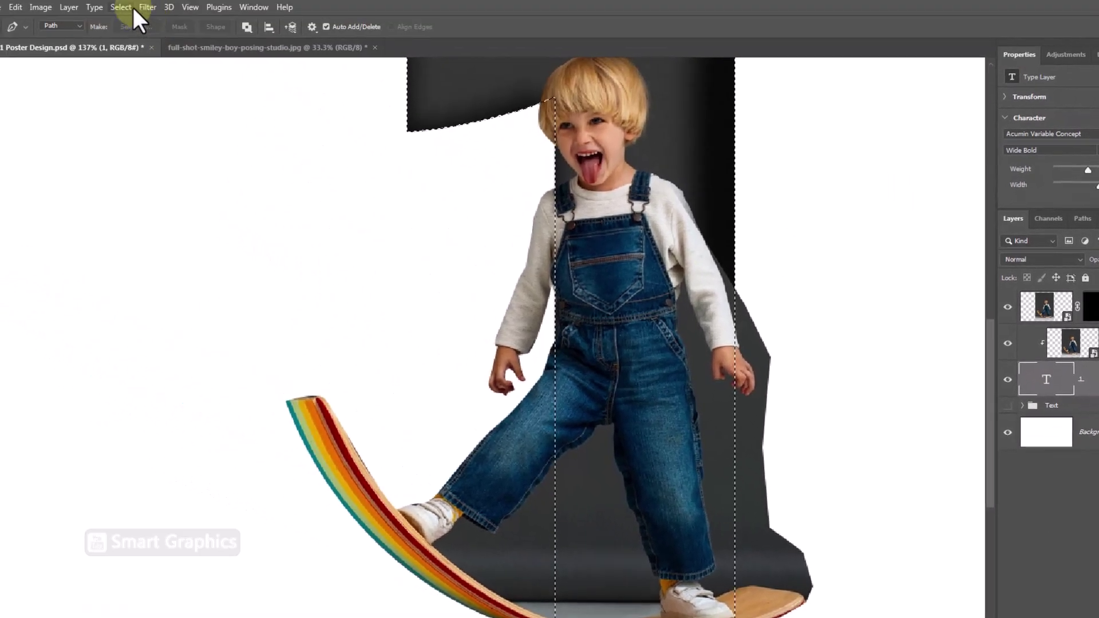
{"action": "left_click", "coordinate": [121, 7]}
{"action": "left_click", "coordinate": [133, 59]}
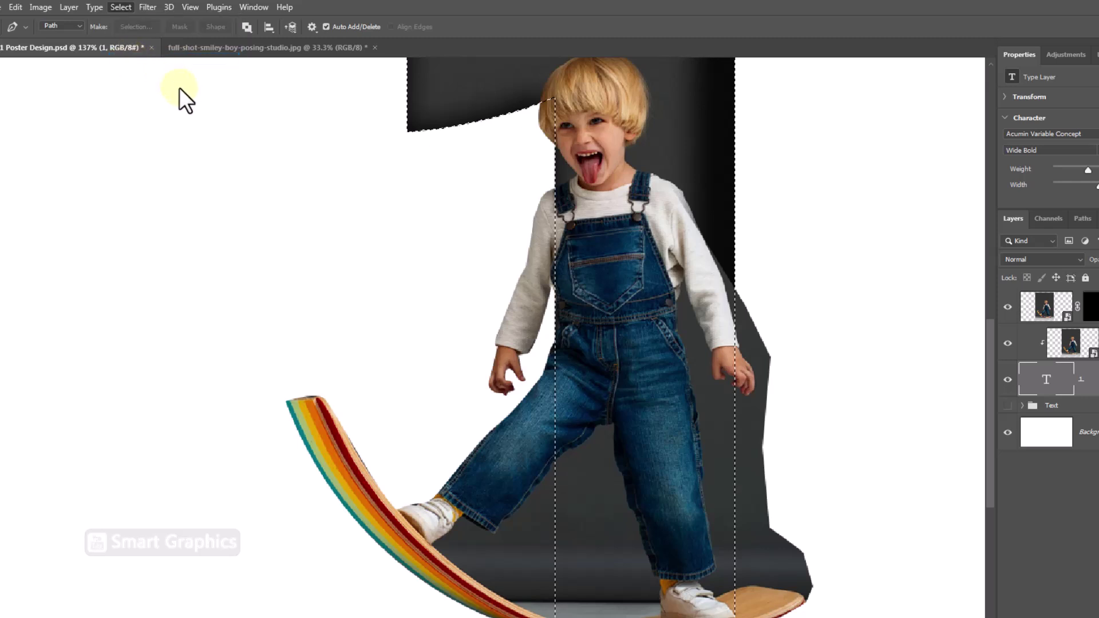
- Paint black on the Layer 1 copy mask to hide the cut-out beyond the straight outer edge of the "1"
{"action": "left_click", "coordinate": [10, 200]}
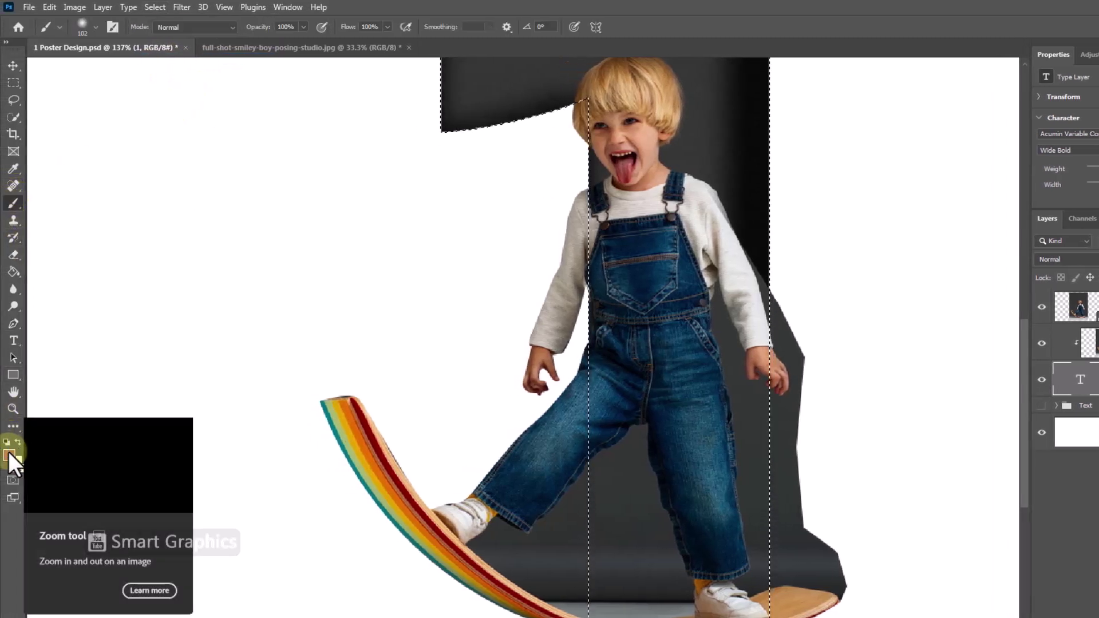
{"action": "left_click", "coordinate": [8, 445]}
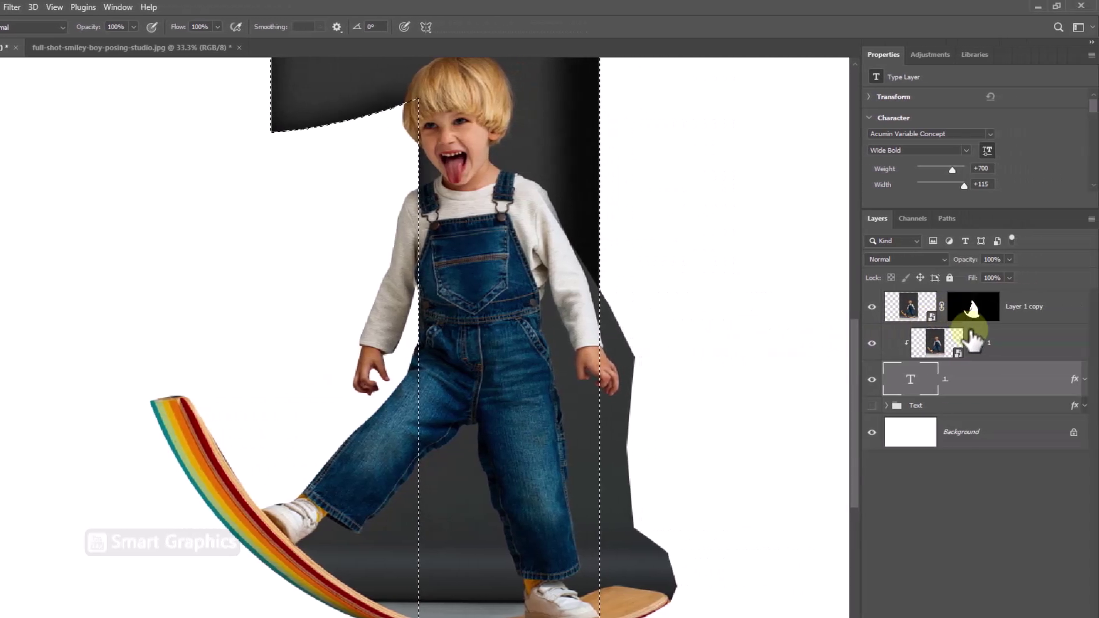
{"action": "left_click", "coordinate": [1098, 307]}
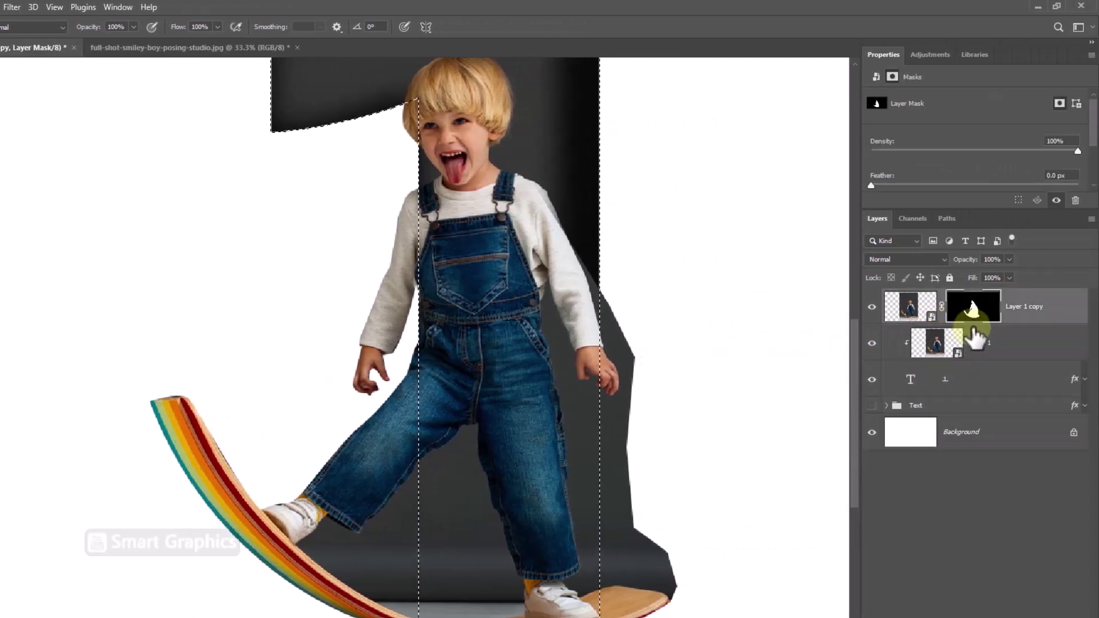
{"action": "mouse_move", "coordinate": [609, 284]}
{"action": "left_mouse_down"}
{"action": "mouse_move", "coordinate": [615, 439]}
{"action": "mouse_move", "coordinate": [602, 492]}
{"action": "left_mouse_up"}
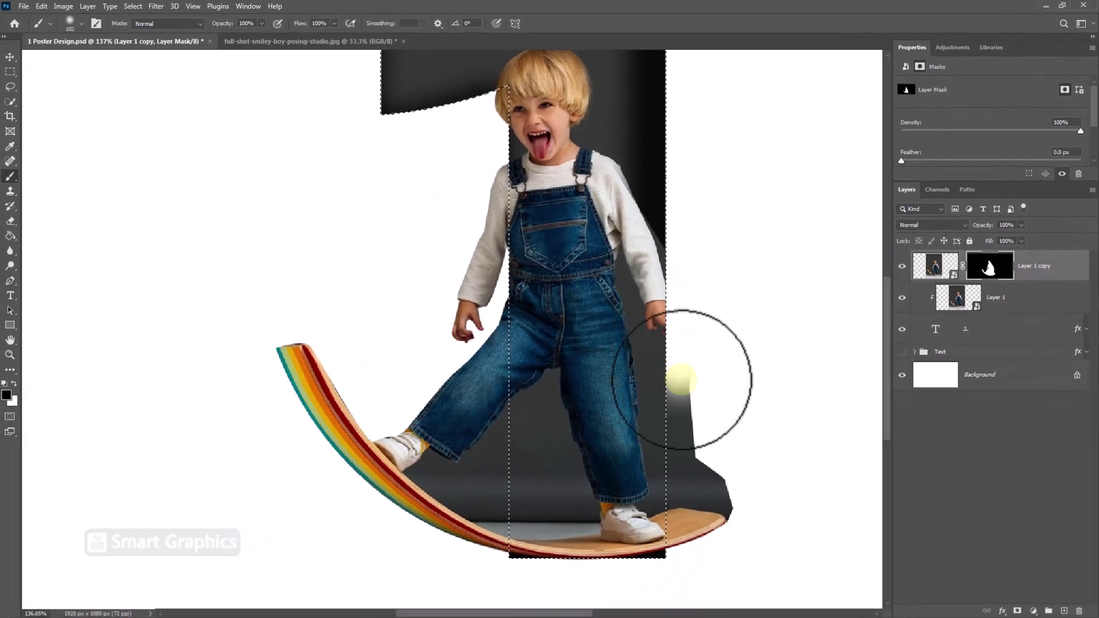
{"action": "mouse_move", "coordinate": [669, 426]}
{"action": "left_mouse_down"}
{"action": "mouse_move", "coordinate": [693, 533]}
{"action": "mouse_move", "coordinate": [692, 511]}
{"action": "mouse_move", "coordinate": [684, 551]}
{"action": "mouse_move", "coordinate": [735, 476]}
{"action": "mouse_move", "coordinate": [724, 546]}
{"action": "mouse_move", "coordinate": [705, 515]}
{"action": "mouse_move", "coordinate": [681, 356]}
{"action": "left_mouse_up"}
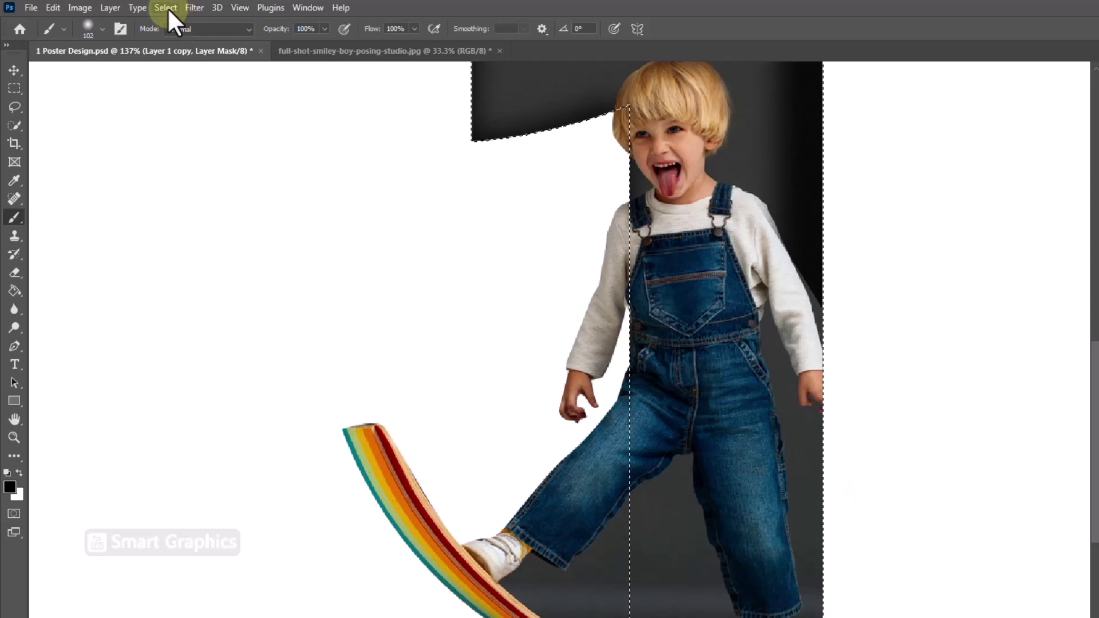
- Invert the selection back and paint black on the mask with a soft 138 px brush, fading the arm into the inner shadow
{"action": "left_click", "coordinate": [167, 7]}
{"action": "left_click", "coordinate": [171, 65]}
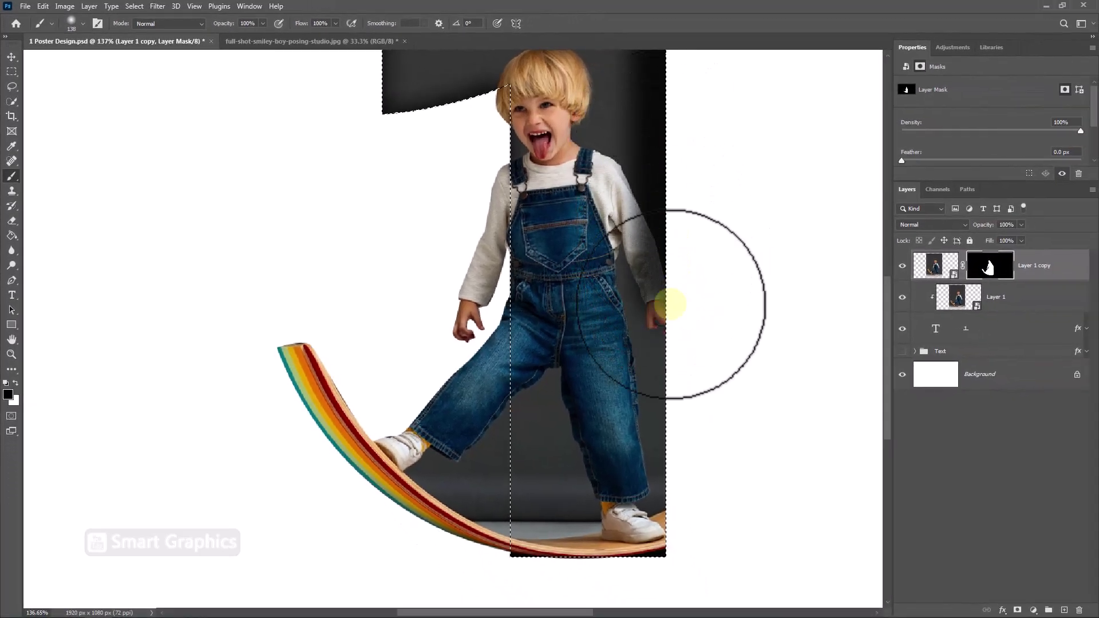
{"action": "mouse_move", "coordinate": [670, 304]}
{"action": "left_mouse_down"}
{"action": "mouse_move", "coordinate": [684, 319]}
{"action": "mouse_move", "coordinate": [677, 294]}
{"action": "mouse_move", "coordinate": [692, 454]}
{"action": "mouse_move", "coordinate": [681, 446]}
{"action": "mouse_move", "coordinate": [682, 542]}
{"action": "mouse_move", "coordinate": [656, 567]}
{"action": "mouse_move", "coordinate": [649, 522]}
{"action": "mouse_move", "coordinate": [681, 295]}
{"action": "mouse_move", "coordinate": [670, 127]}
{"action": "mouse_move", "coordinate": [614, 151]}
{"action": "mouse_move", "coordinate": [609, 241]}
{"action": "mouse_move", "coordinate": [606, 167]}
{"action": "mouse_move", "coordinate": [641, 217]}
{"action": "mouse_move", "coordinate": [704, 462]}
{"action": "mouse_move", "coordinate": [643, 539]}
{"action": "mouse_move", "coordinate": [664, 498]}
{"action": "mouse_move", "coordinate": [554, 371]}
{"action": "left_mouse_up"}
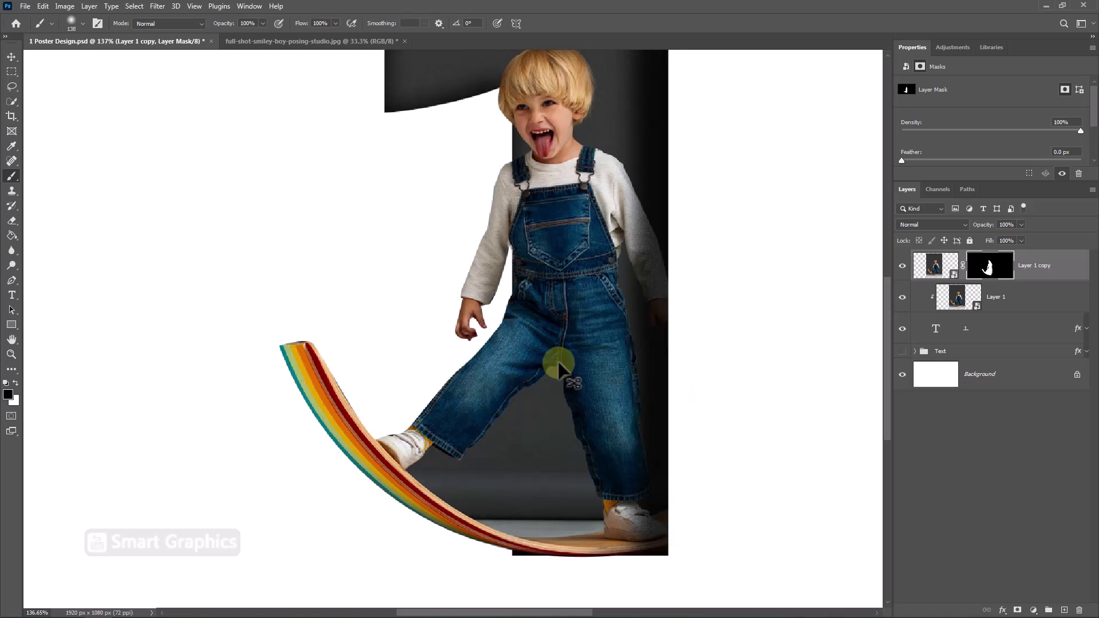
{"action": "key", "text": "ctrl+0"}
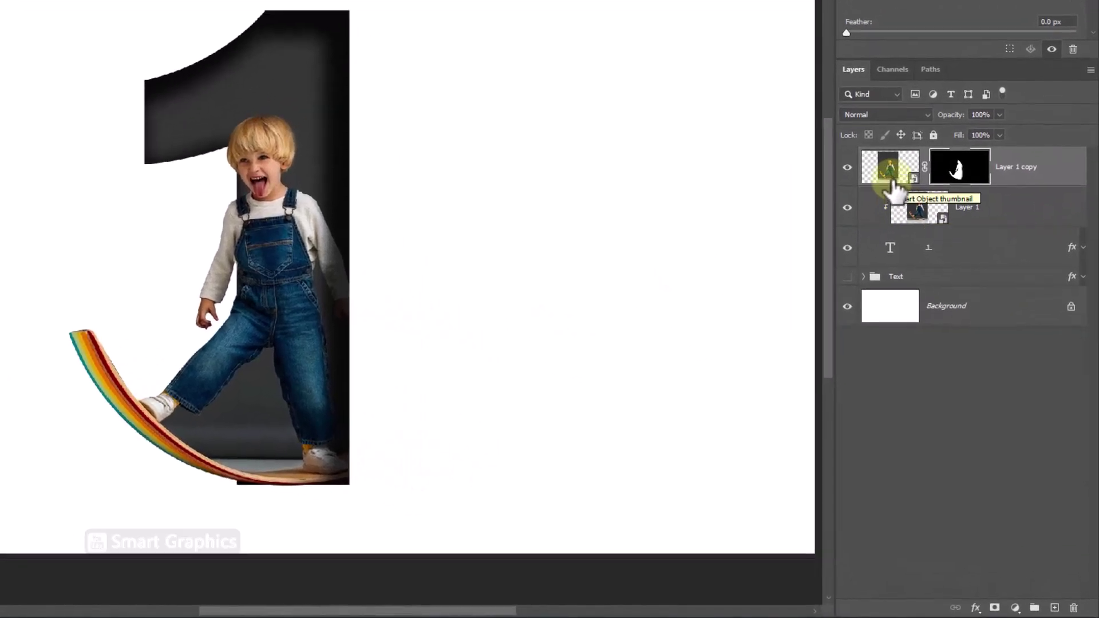
- Duplicate the masked Layer 1 copy and delete the duplicate's layer mask
{"action": "left_click", "coordinate": [933, 269]}
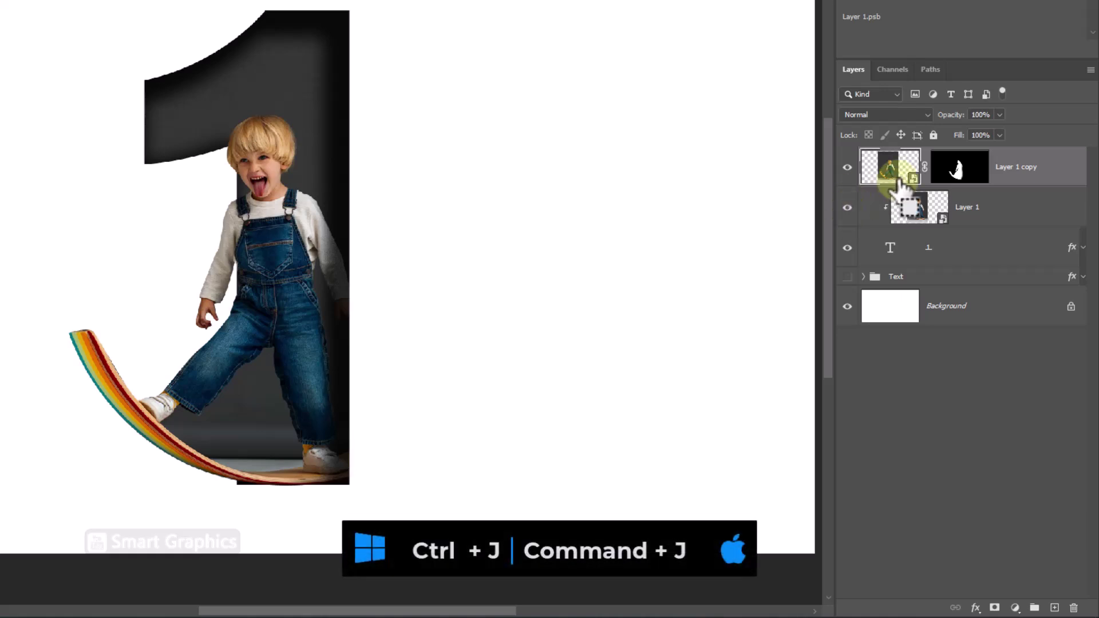
{"action": "key", "text": "ctrl+j"}
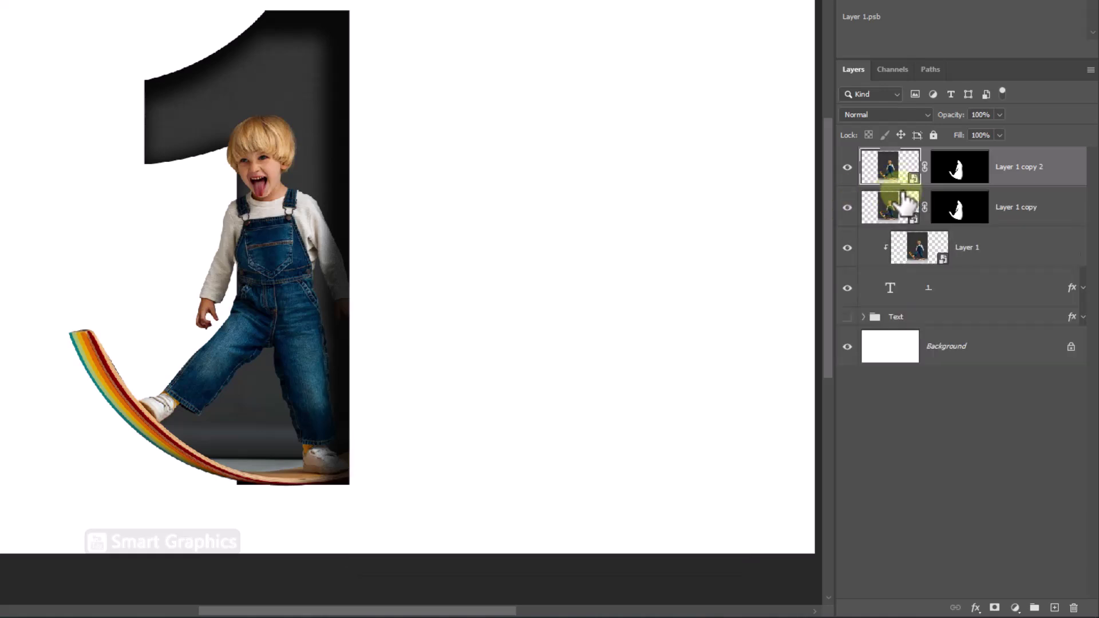
{"action": "left_click", "coordinate": [957, 175]}
{"action": "left_click_drag", "start_coordinate": [961, 170], "coordinate": [1073, 608]}
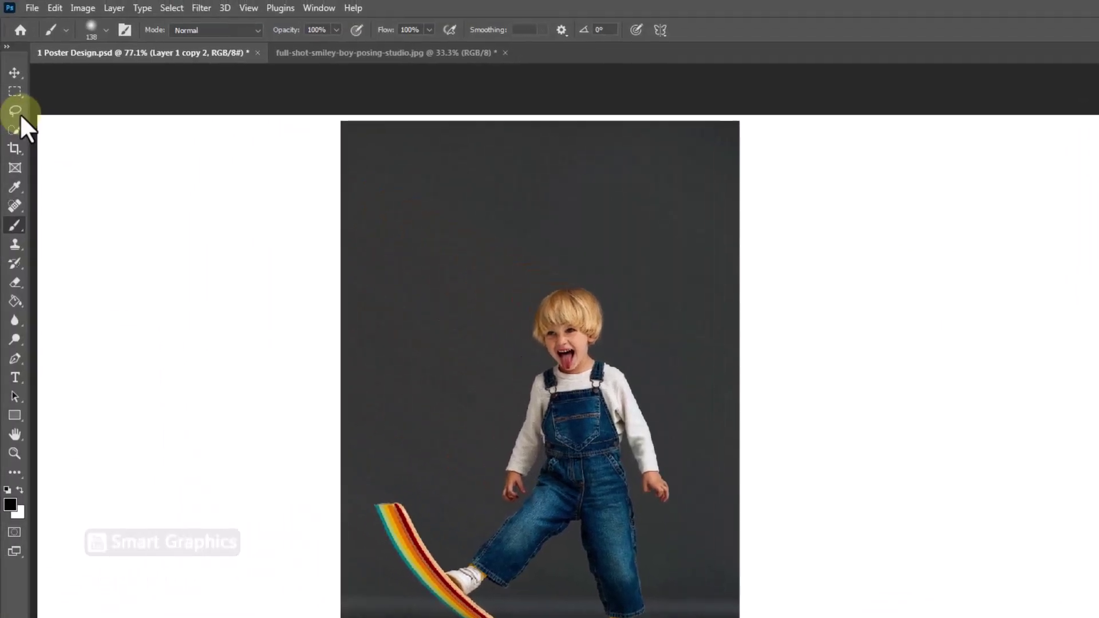
- Select the floor shadow under the balance board with the Lasso tool and mask Layer 1 copy 2 to that area
{"action": "left_click", "coordinate": [15, 110]}
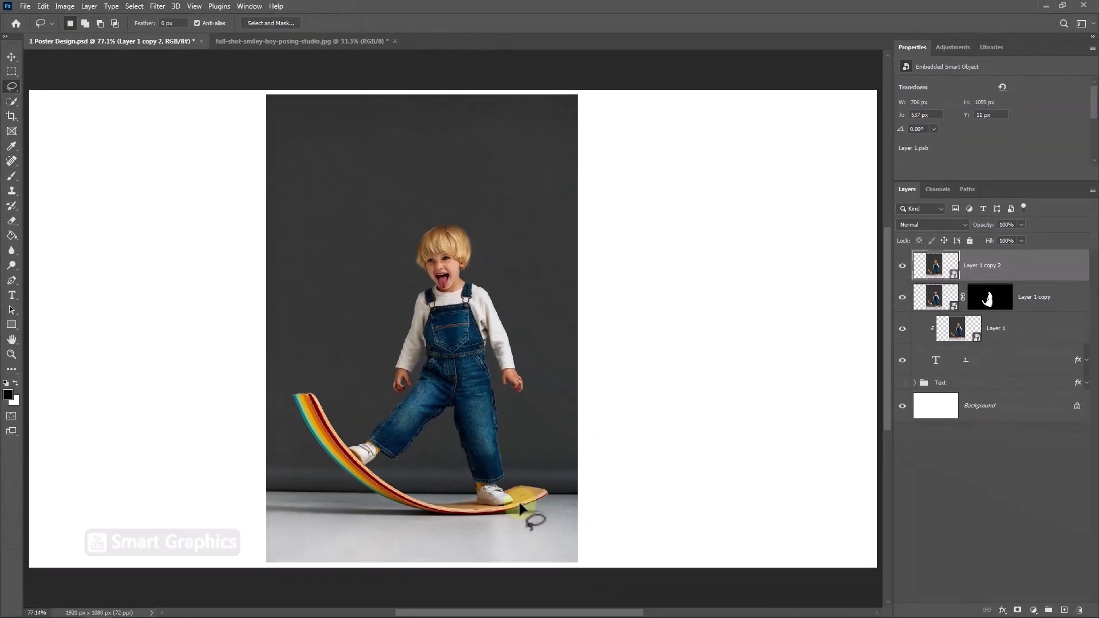
{"action": "mouse_move", "coordinate": [521, 507]}
{"action": "left_mouse_down"}
{"action": "mouse_move", "coordinate": [269, 506]}
{"action": "mouse_move", "coordinate": [371, 525]}
{"action": "mouse_move", "coordinate": [535, 506]}
{"action": "left_mouse_up"}
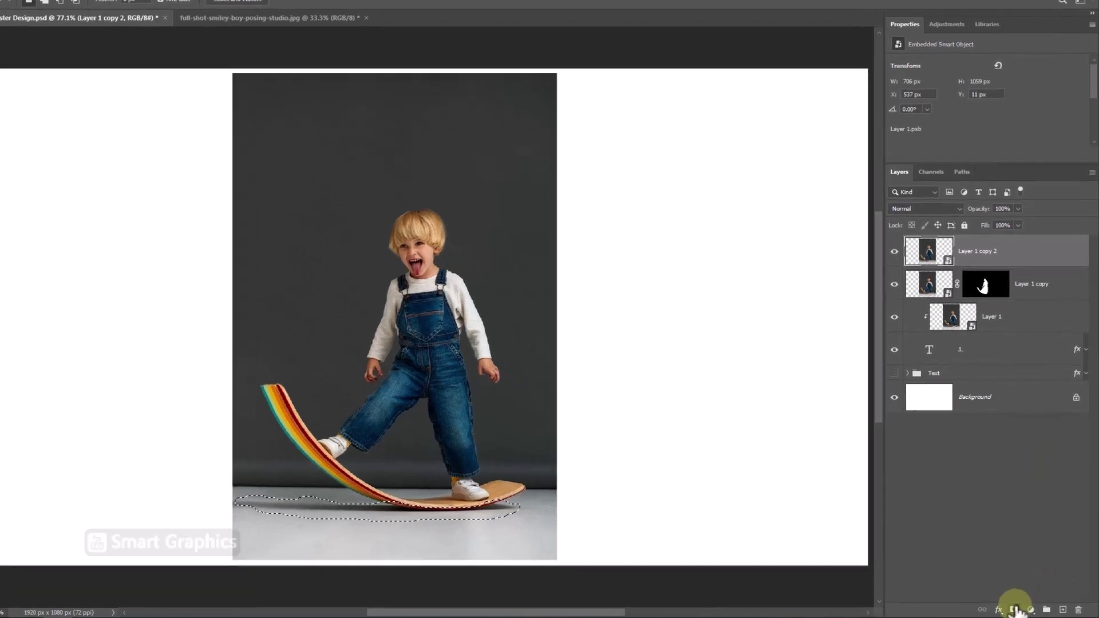
{"action": "left_click", "coordinate": [1014, 610]}
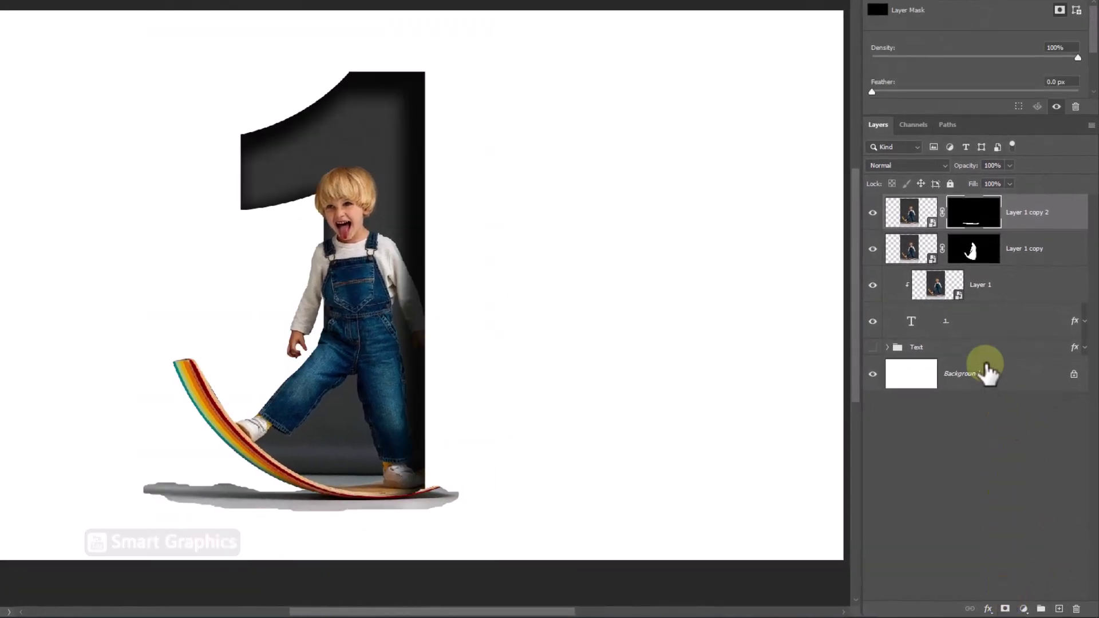
- Set the blend mode of the shadow layer, Layer 1 copy 2, to Multiply
{"action": "left_click", "coordinate": [907, 165]}
{"action": "left_click", "coordinate": [1031, 221]}
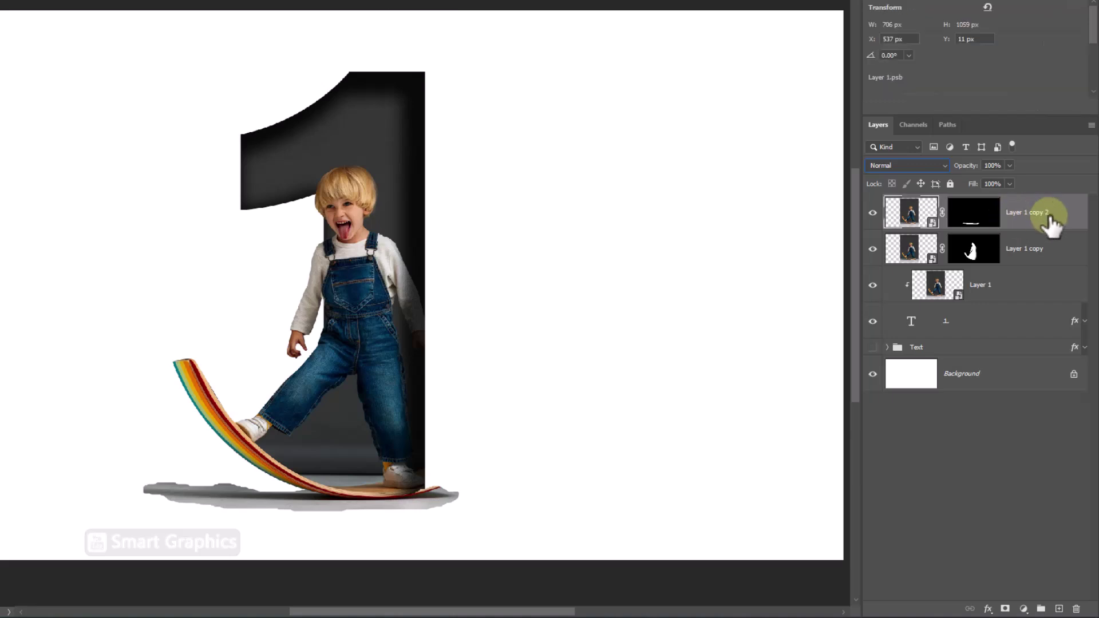
{"action": "left_click", "coordinate": [915, 166]}
{"action": "left_click", "coordinate": [878, 216]}
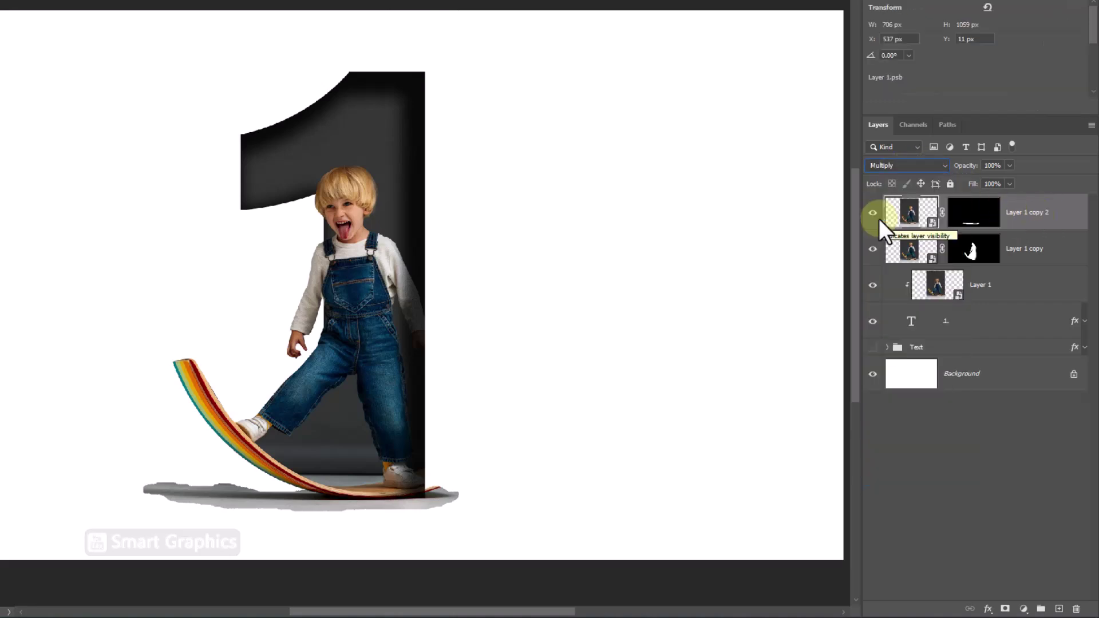
- Add a Levels adjustment layer above Layer 1 copy 2 and clip it to that shadow layer
{"action": "left_click", "coordinate": [1024, 609]}
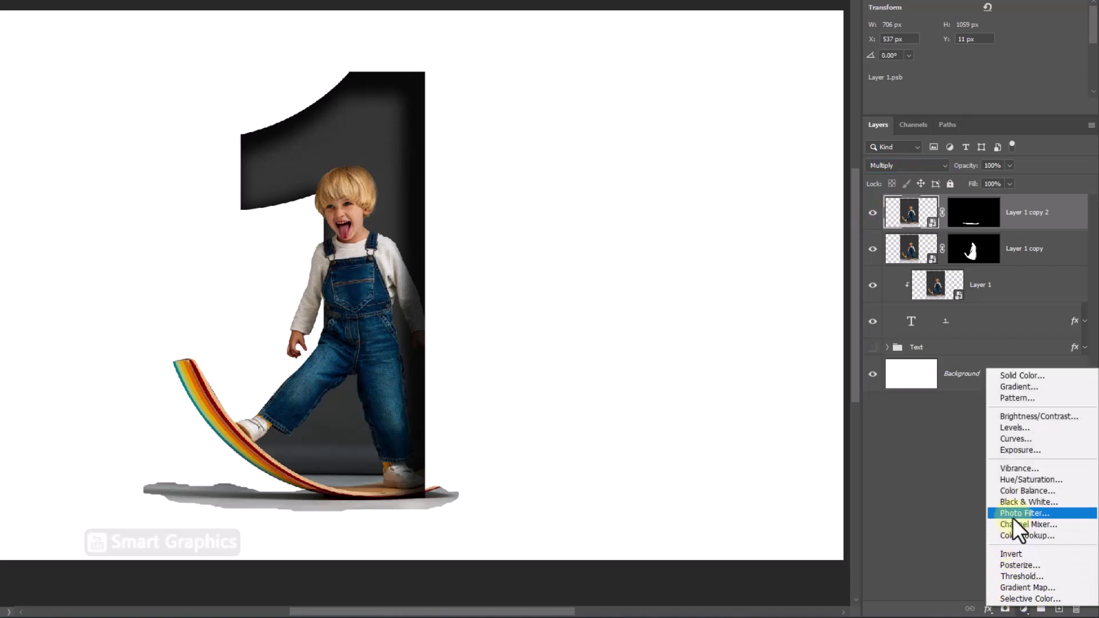
{"action": "left_click", "coordinate": [1013, 428]}
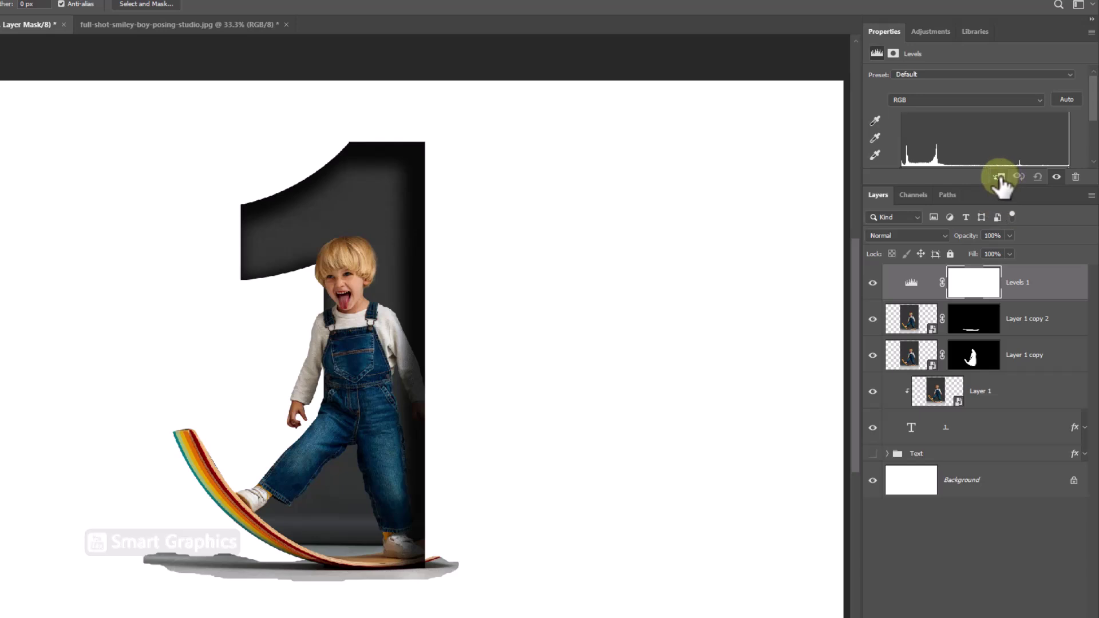
{"action": "left_click", "coordinate": [999, 178]}
- Set the Levels input black point to 27 and white point to 127, adjusting the midtones to whiten the floor around the shadow
{"action": "scroll", "coordinate": [977, 147], "scroll_direction": "down", "scroll_amount": 3}
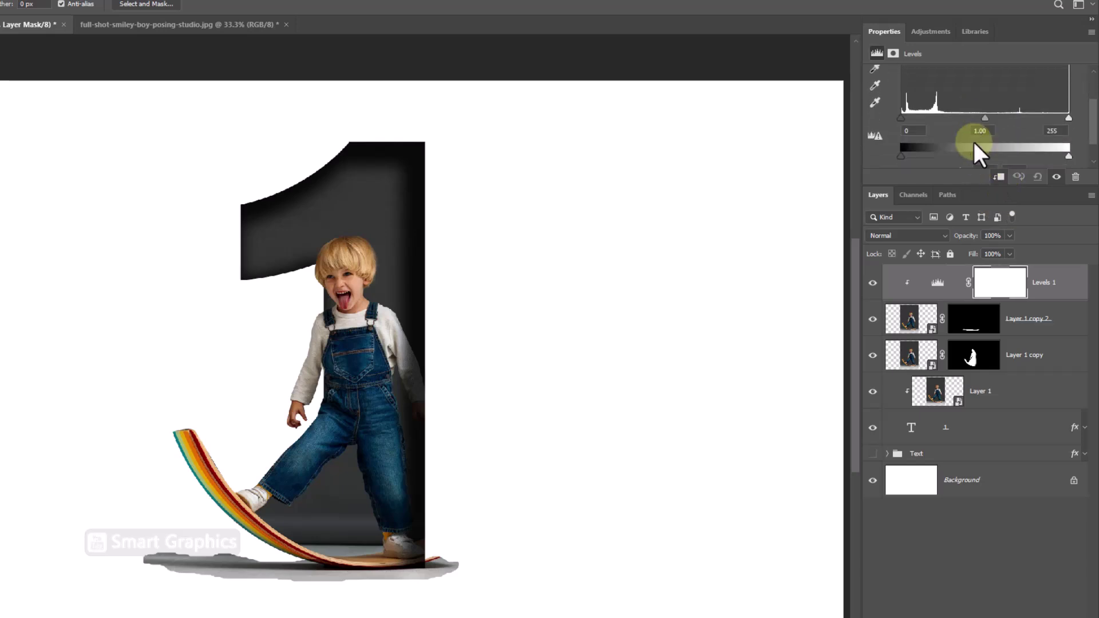
{"action": "left_click_drag", "start_coordinate": [984, 121], "coordinate": [946, 116]}
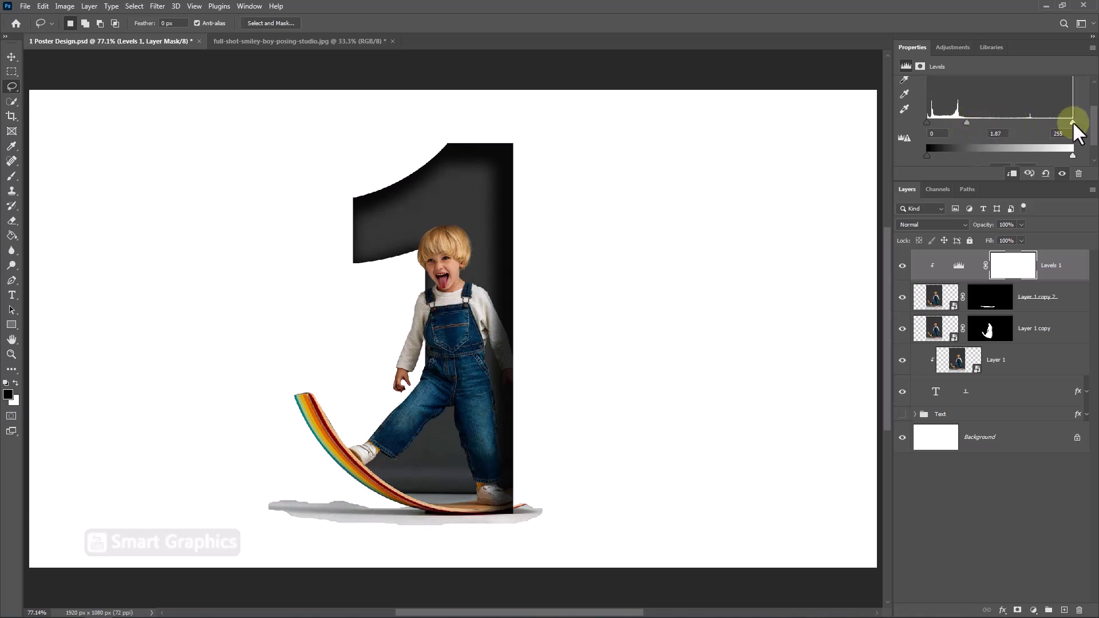
{"action": "left_click_drag", "start_coordinate": [1073, 121], "coordinate": [1017, 122]}
{"action": "left_click_drag", "start_coordinate": [927, 120], "coordinate": [937, 121]}
{"action": "mouse_move", "coordinate": [1016, 121]}
{"action": "left_mouse_down"}
{"action": "mouse_move", "coordinate": [936, 118]}
{"action": "mouse_move", "coordinate": [1002, 122]}
{"action": "left_mouse_up"}
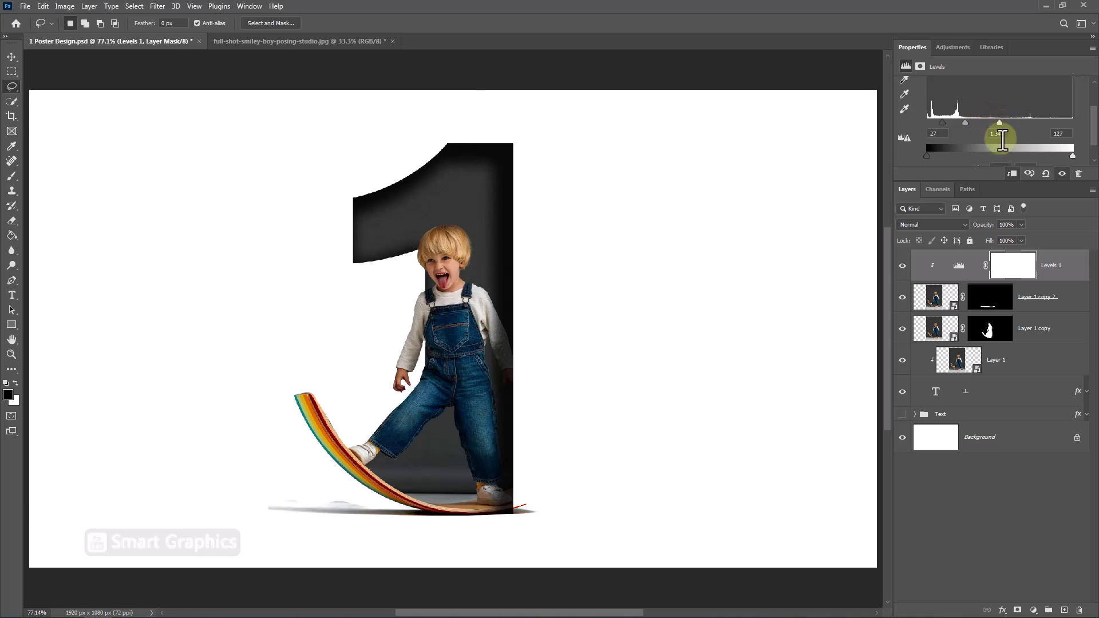
- Paint black on the mask of shadow layer Layer 1 copy 2 to hide stray floor patches and remnants beyond the number 1's edge
{"action": "left_click", "coordinate": [991, 297]}
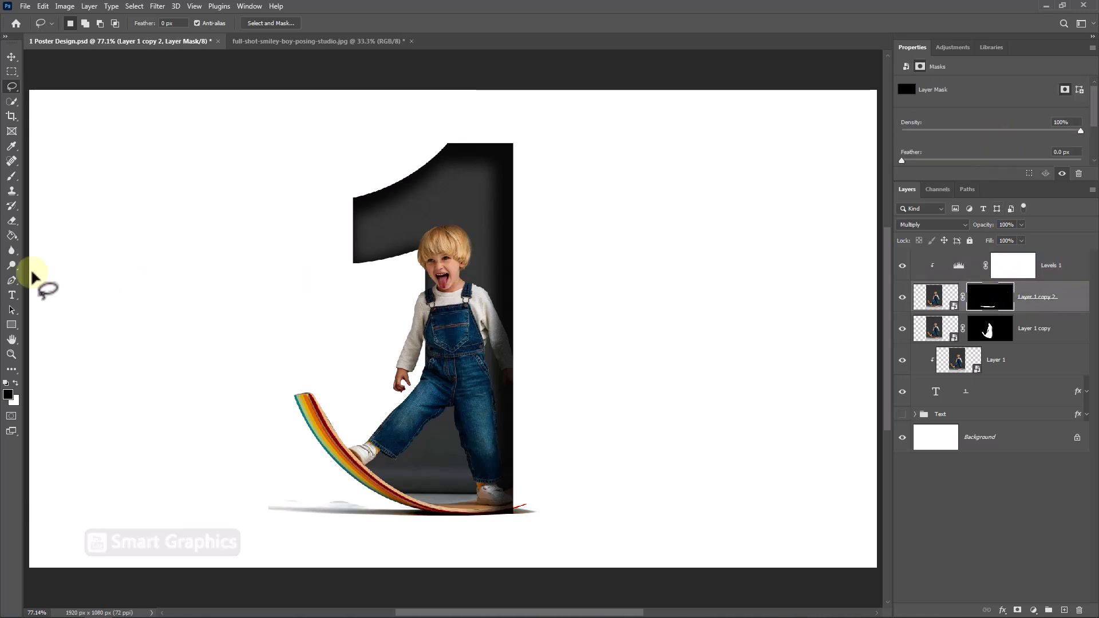
{"action": "left_click", "coordinate": [12, 177]}
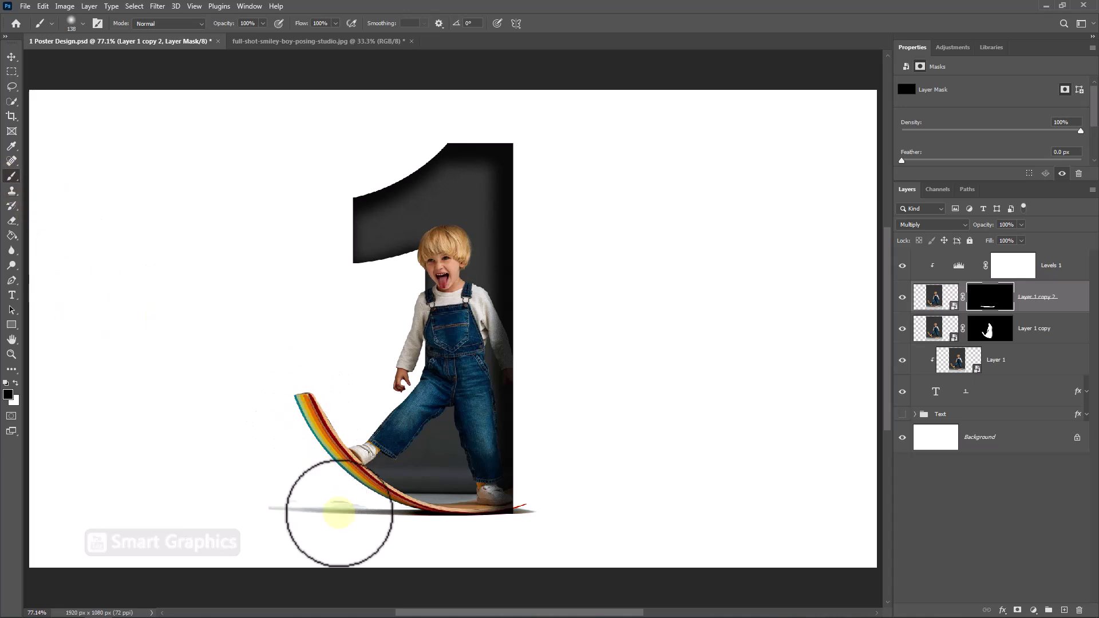
{"action": "left_click_drag", "start_coordinate": [346, 502], "coordinate": [348, 502]}
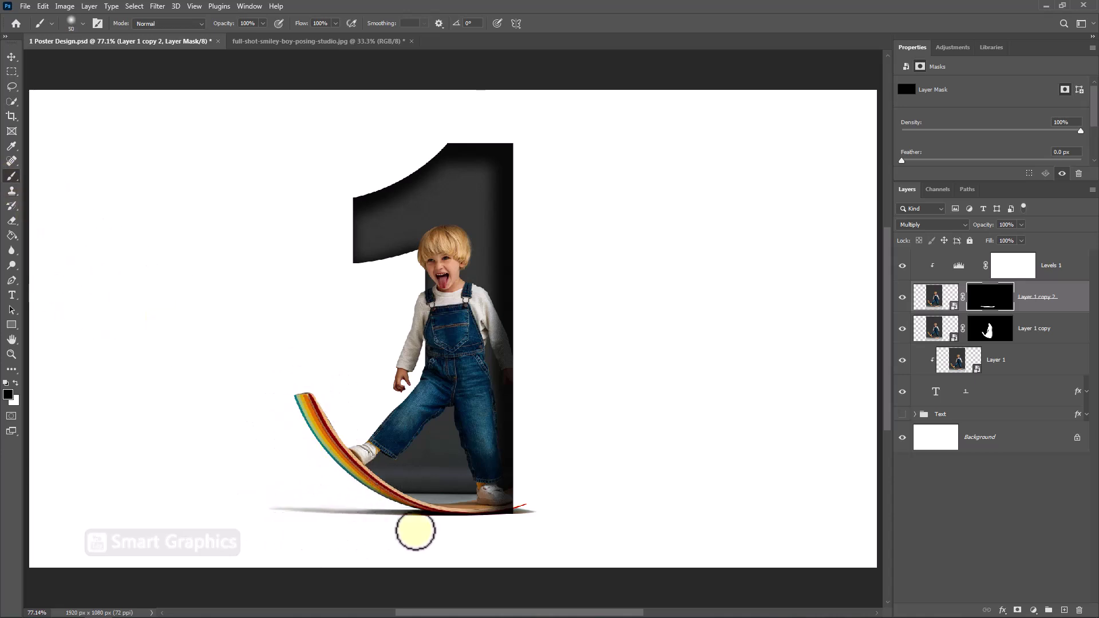
{"action": "mouse_move", "coordinate": [520, 505]}
{"action": "left_mouse_down"}
{"action": "mouse_move", "coordinate": [441, 500]}
{"action": "mouse_move", "coordinate": [455, 513]}
{"action": "mouse_move", "coordinate": [489, 506]}
{"action": "mouse_move", "coordinate": [444, 502]}
{"action": "left_mouse_up"}
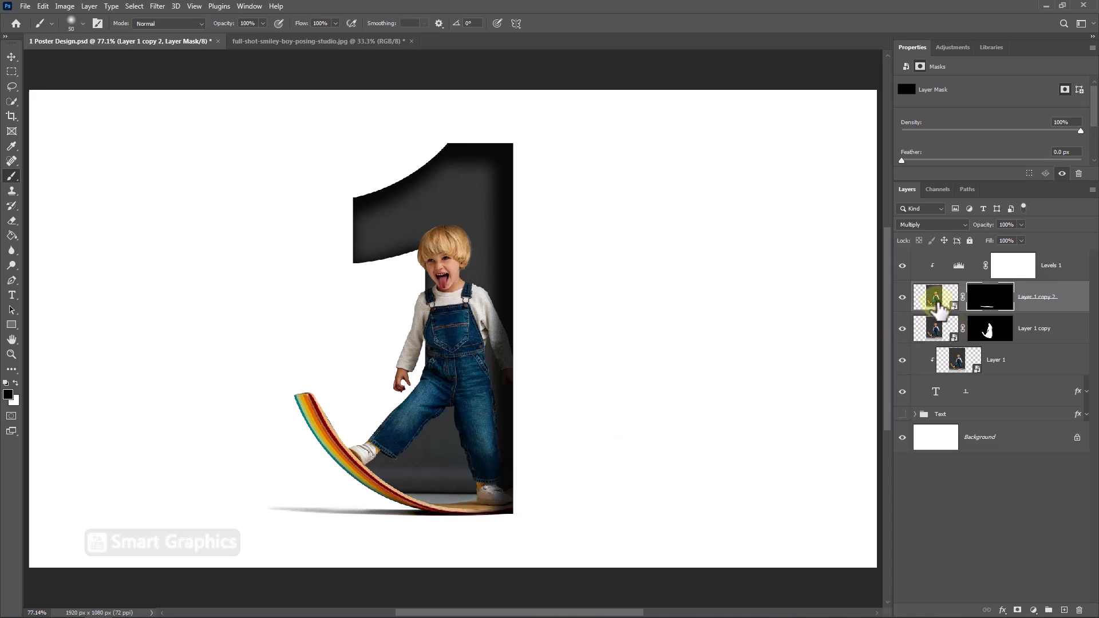
- Apply a Gaussian Blur with a 2-pixel radius to the image of shadow layer Layer 1 copy 2
{"action": "left_click", "coordinate": [937, 299]}
{"action": "left_click", "coordinate": [157, 6]}
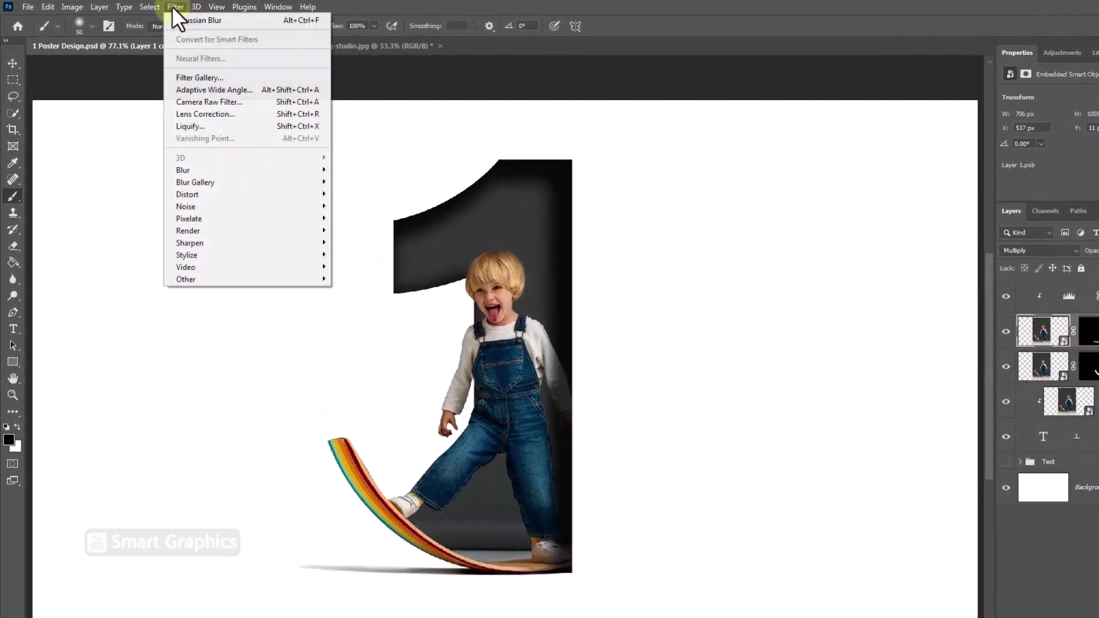
{"action": "mouse_move", "coordinate": [194, 167]}
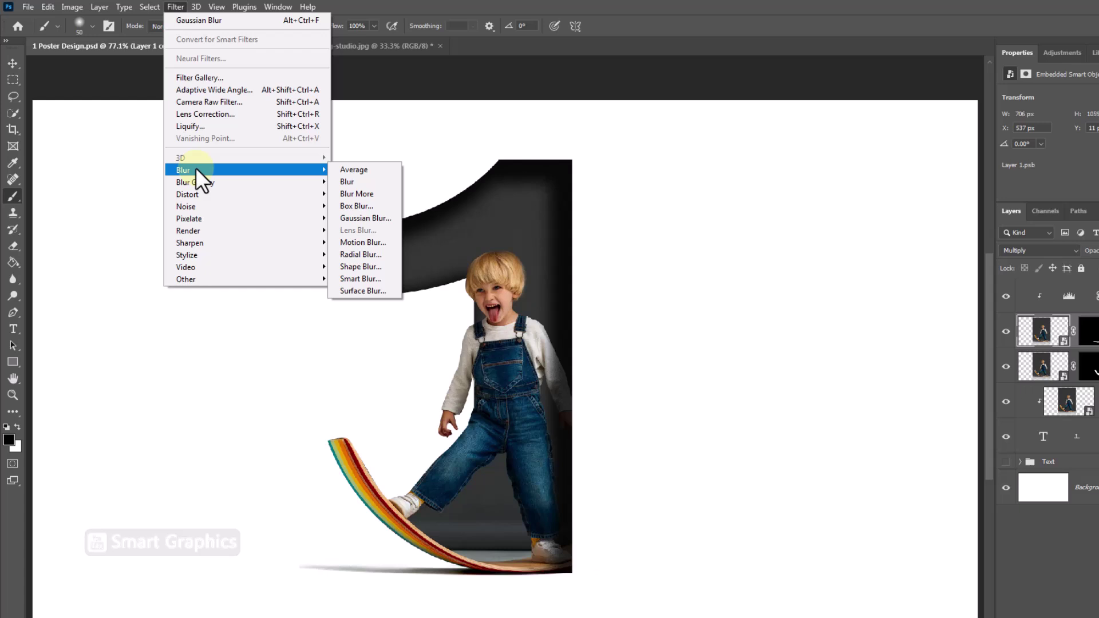
{"action": "left_click", "coordinate": [390, 221]}
{"action": "left_click_drag", "start_coordinate": [916, 138], "coordinate": [717, 222]}
{"action": "left_click", "coordinate": [717, 394]}
{"action": "type", "text": "3"}
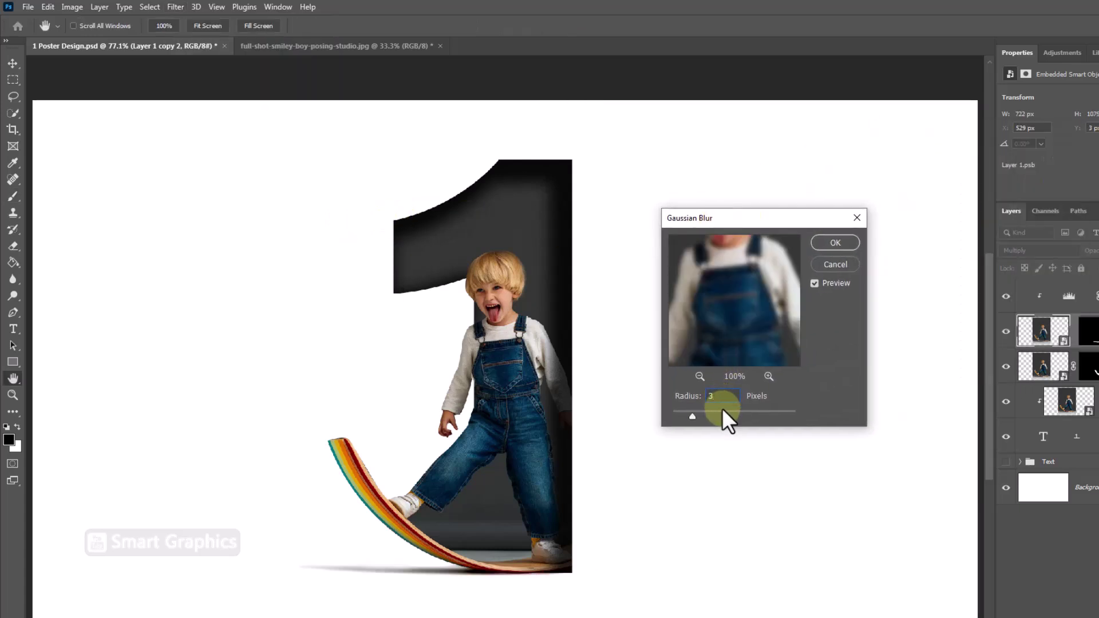
{"action": "double_click", "coordinate": [705, 396]}
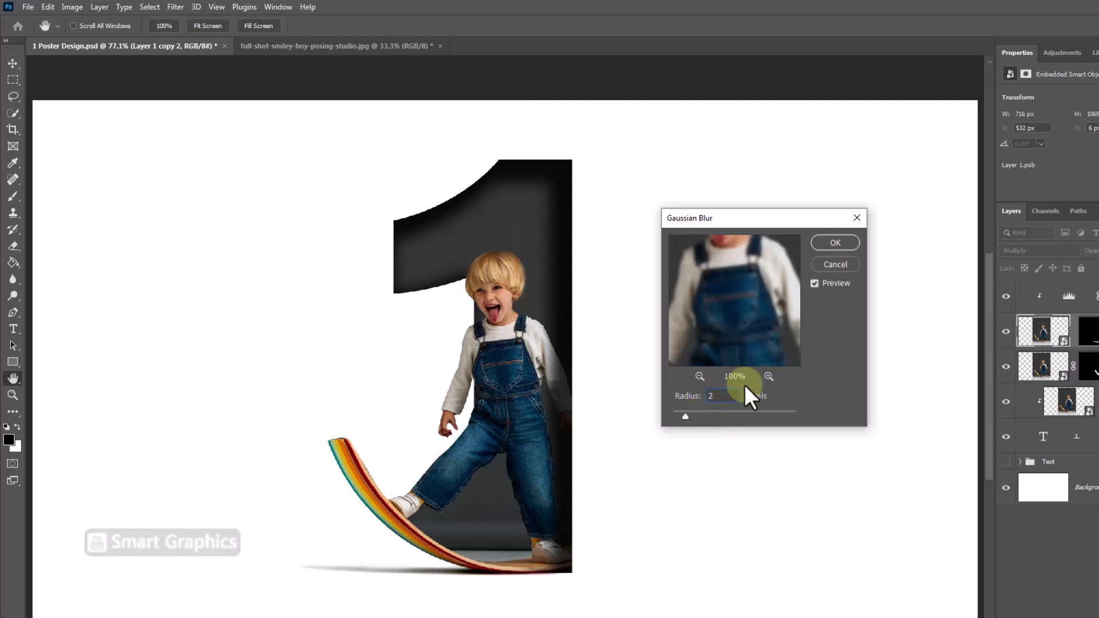
{"action": "left_click", "coordinate": [836, 244]}
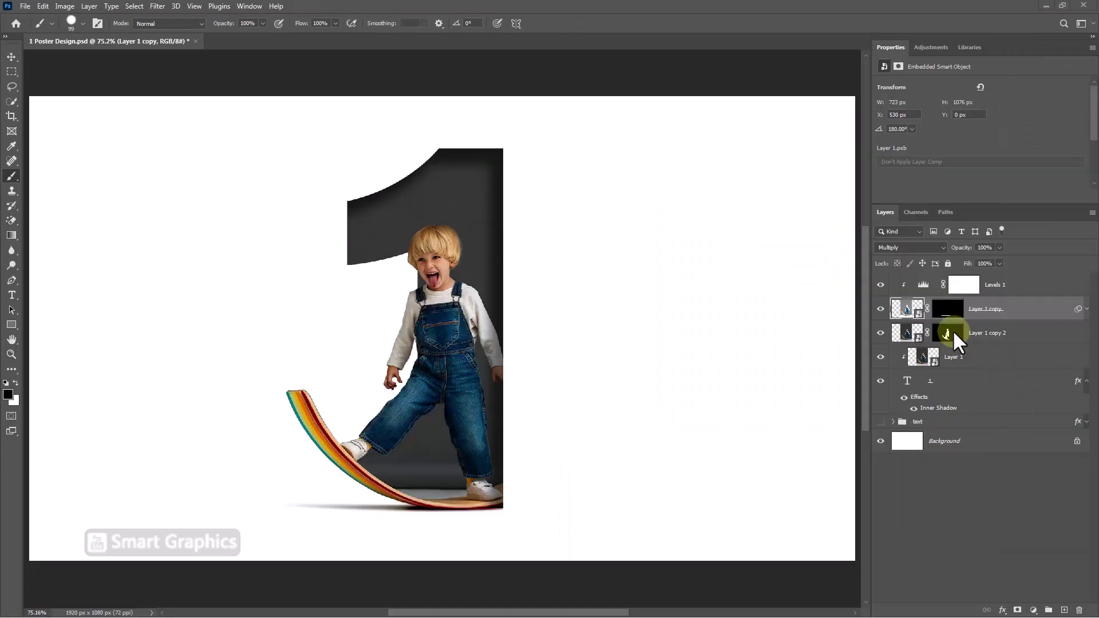
- Paint black on the boy cut-out's layer mask to hide the leftover grey background between his raised leg and the balance board
{"action": "left_click", "coordinate": [948, 333]}
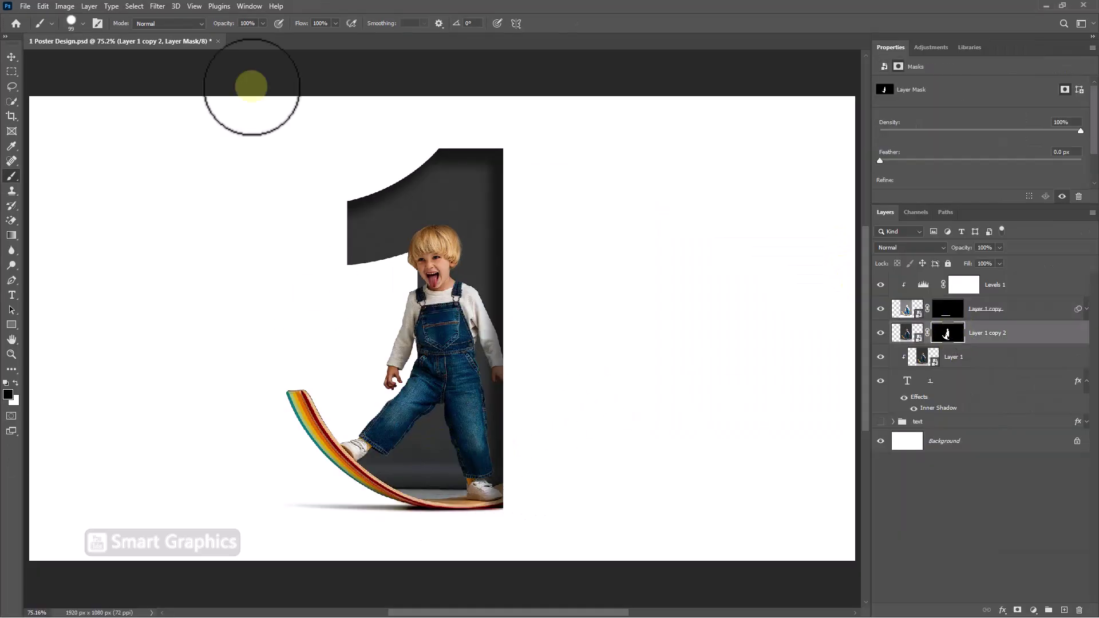
{"action": "scroll", "coordinate": [461, 441], "scroll_direction": "left", "scroll_amount": 4}
{"action": "scroll", "coordinate": [486, 419], "scroll_direction": "up", "scroll_amount": 5}
{"action": "left_click_drag", "start_coordinate": [479, 447], "coordinate": [417, 467]}
{"action": "left_click_drag", "start_coordinate": [349, 498], "coordinate": [370, 474]}
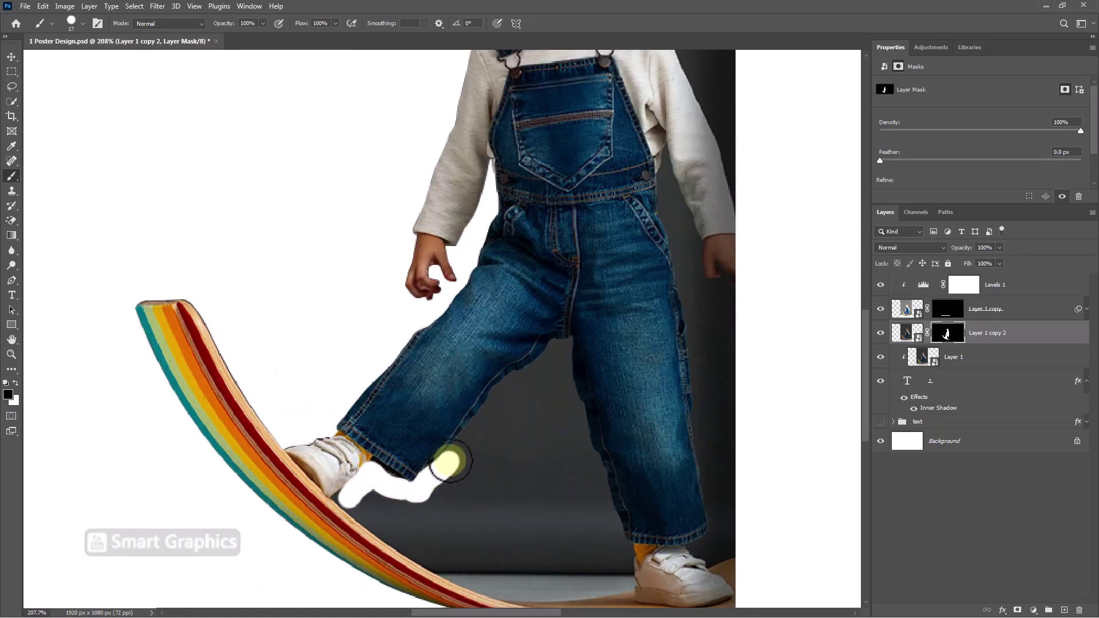
{"action": "mouse_move", "coordinate": [351, 491]}
{"action": "left_mouse_down"}
{"action": "mouse_move", "coordinate": [373, 518]}
{"action": "mouse_move", "coordinate": [363, 520]}
{"action": "mouse_move", "coordinate": [454, 572]}
{"action": "mouse_move", "coordinate": [508, 561]}
{"action": "mouse_move", "coordinate": [479, 457]}
{"action": "mouse_move", "coordinate": [380, 508]}
{"action": "left_mouse_up"}
{"action": "key", "text": "bracketright"}
{"action": "key", "text": "bracketright"}
{"action": "key", "text": "bracketright"}
{"action": "key", "text": "bracketright"}
{"action": "key", "text": "bracketright"}
{"action": "key", "text": "bracketright"}
{"action": "key", "text": "bracketleft"}
{"action": "key", "text": "bracketleft"}
{"action": "key", "text": "bracketleft"}
{"action": "key", "text": "bracketleft"}
{"action": "key", "text": "bracketleft"}
{"action": "key", "text": "bracketleft"}
{"action": "key", "text": "bracketleft"}
{"action": "key", "text": "bracketleft"}
{"action": "key", "text": "bracketleft"}
{"action": "key", "text": "bracketleft"}
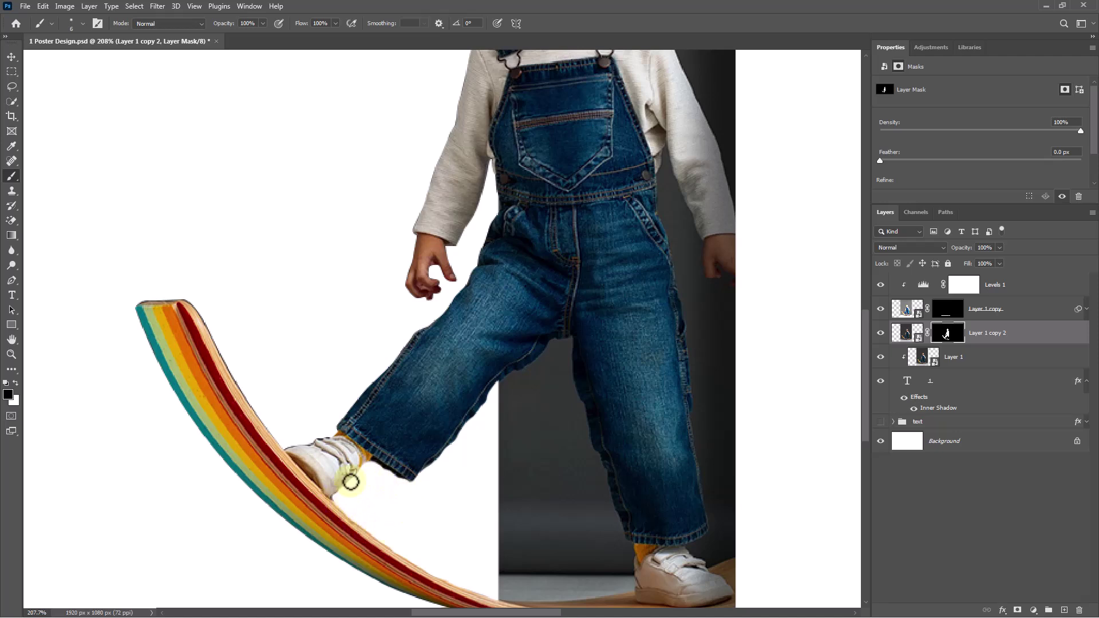
{"action": "key", "text": "ctrl+0"}
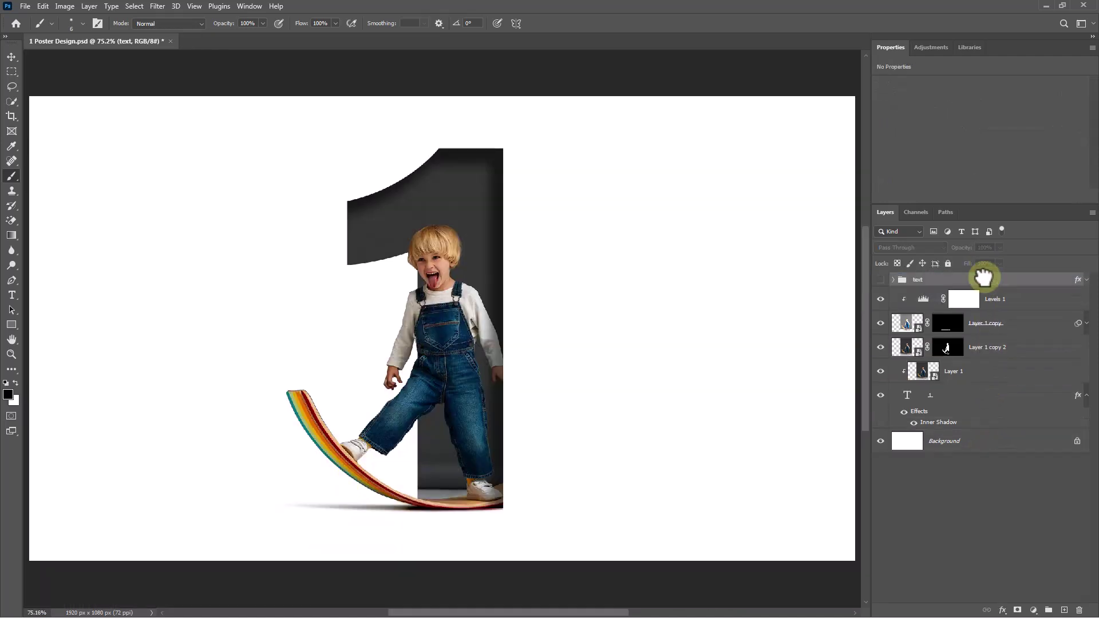